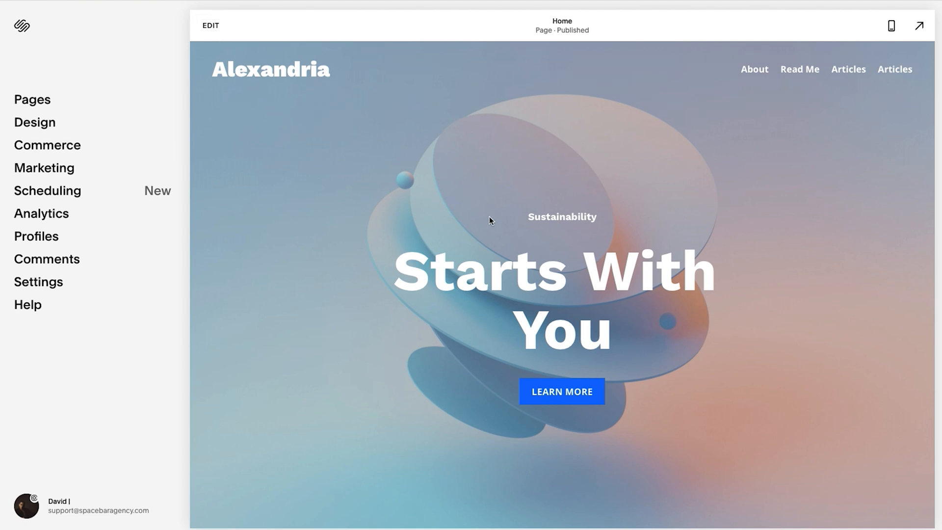
Open the home page for editing and bring up the site header's global settings.
double_click(554, 180)
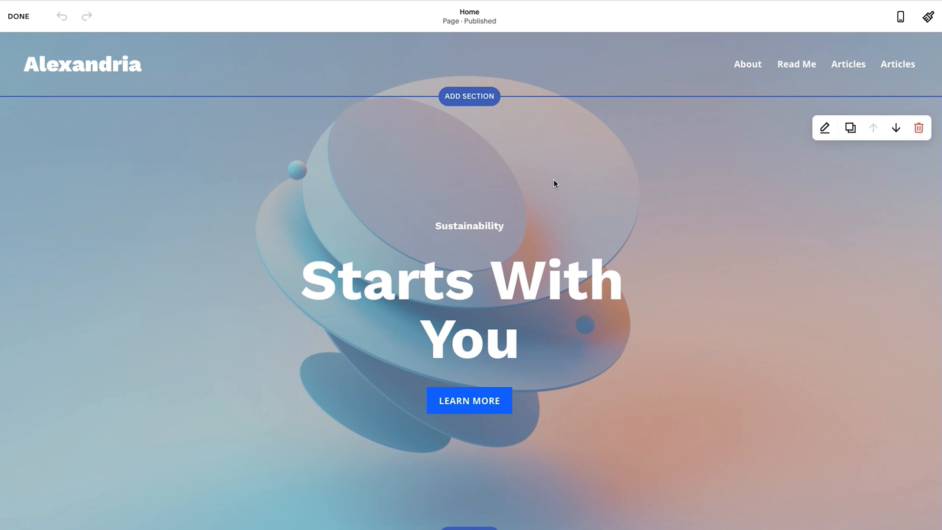
mouse_move(452, 64)
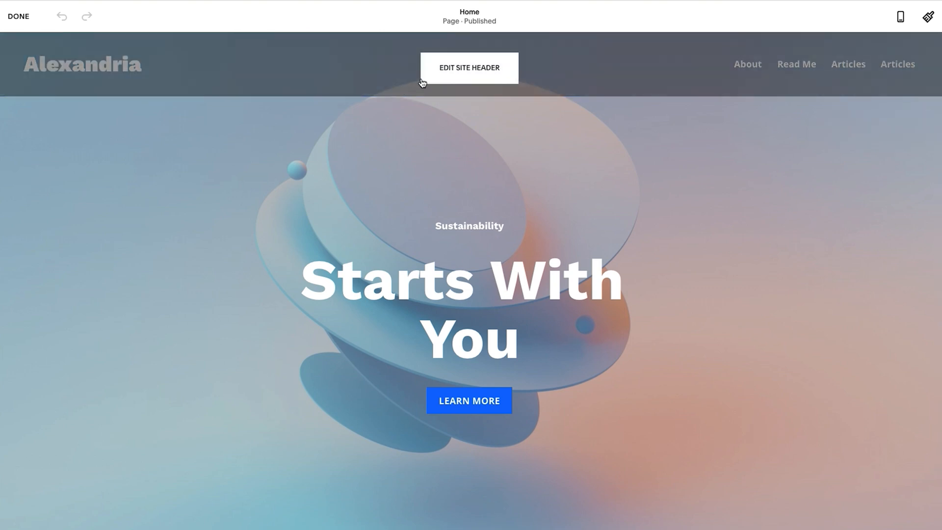
click(470, 70)
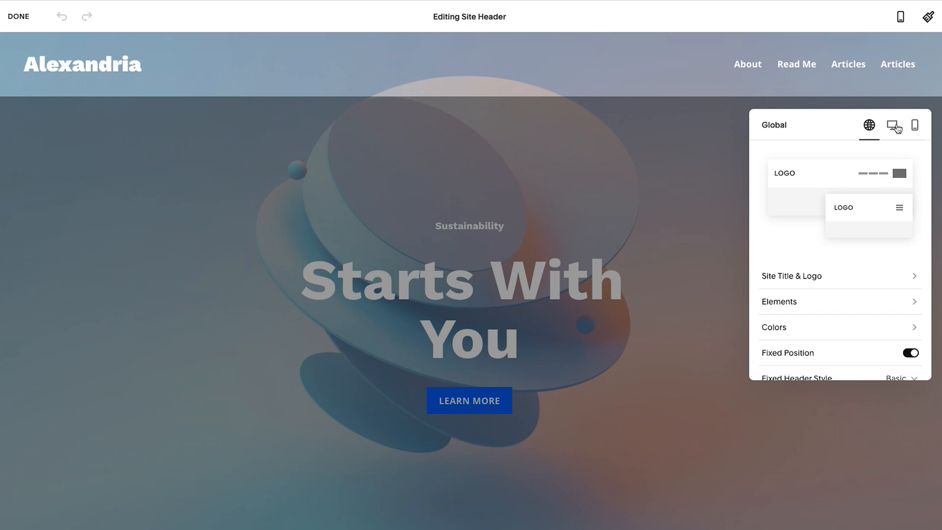
scroll(782, 285, down, 1)
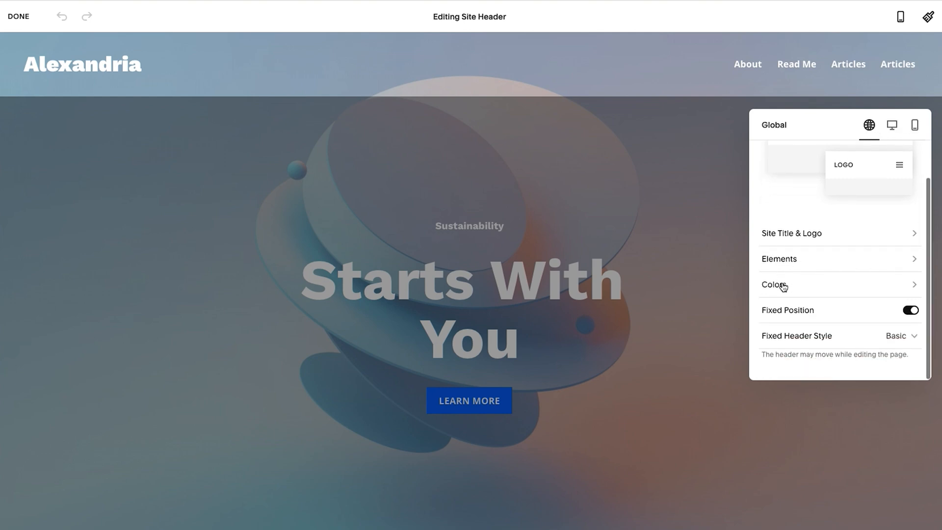
scroll(782, 287, up, 1)
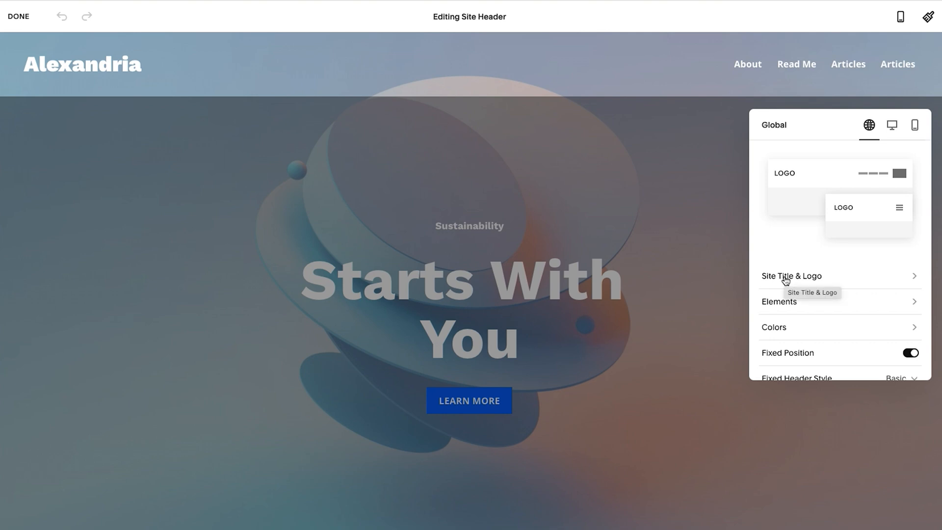
Add alexandria.png from the library as the header's logo image, then save and exit the editor.
click(786, 278)
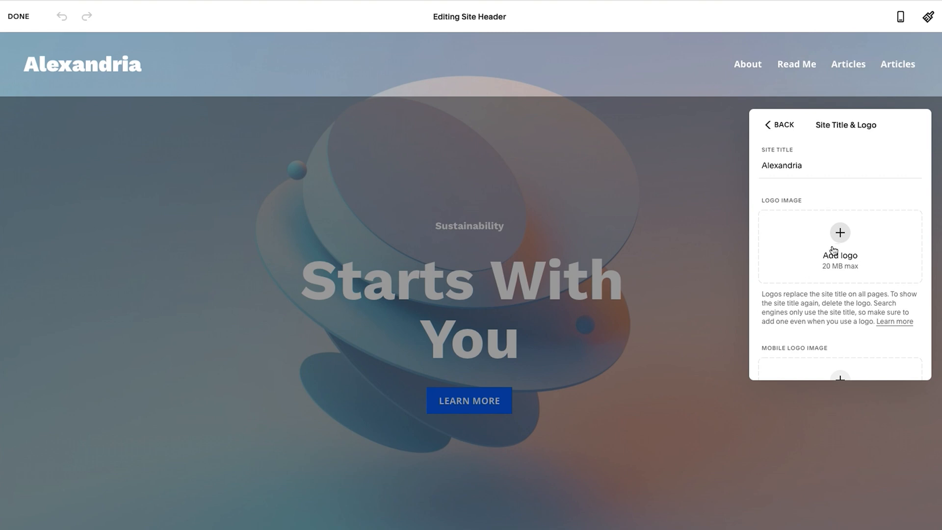
click(840, 233)
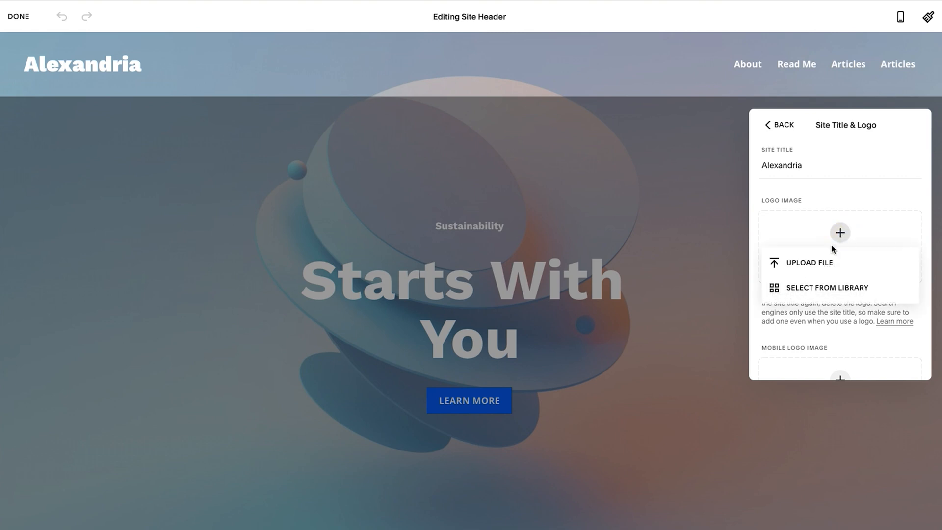
click(816, 288)
click(342, 252)
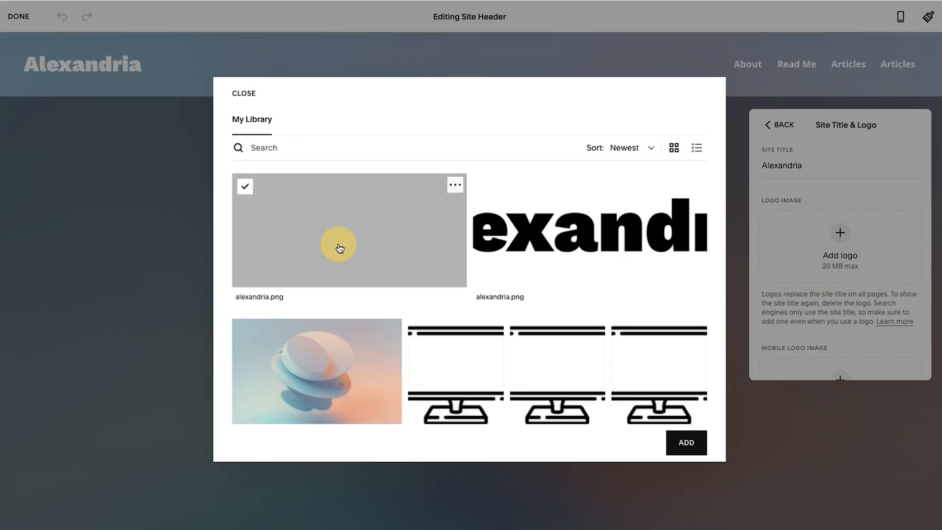
click(678, 443)
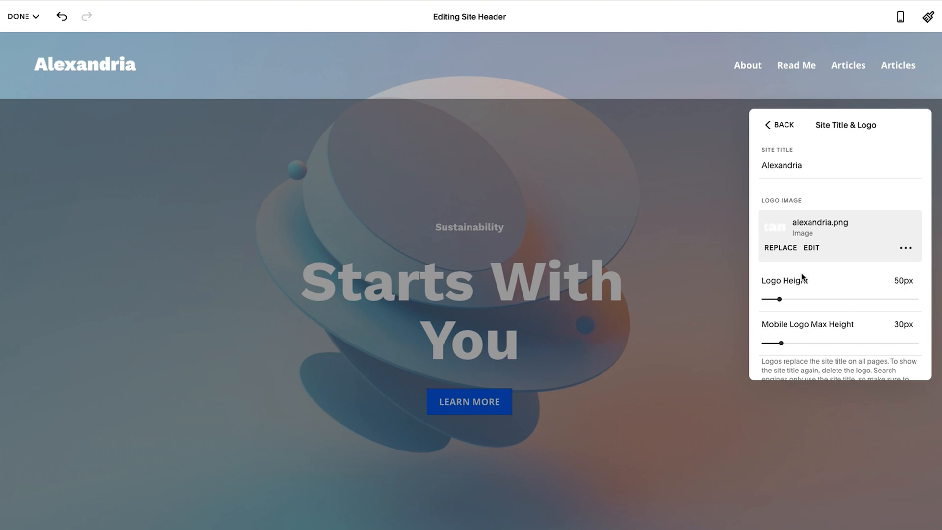
click(404, 240)
click(24, 37)
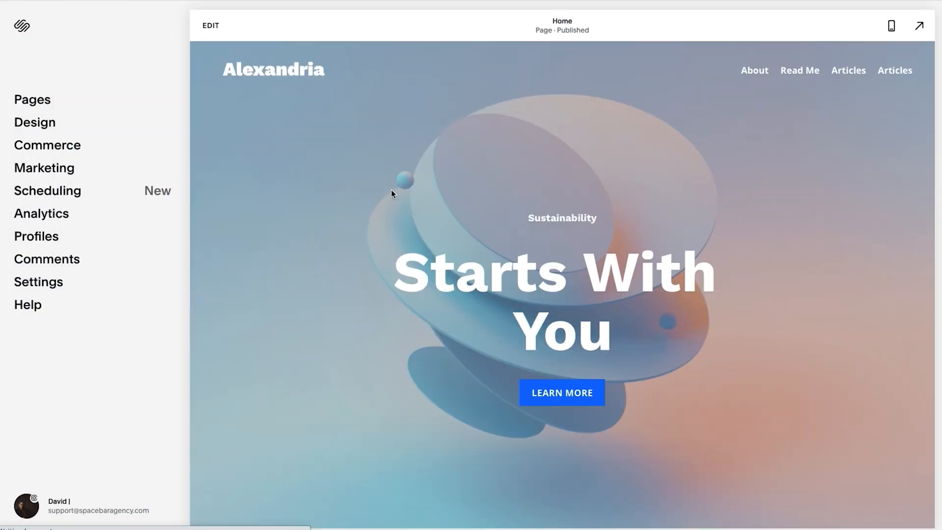
Reopen the page for editing and display the site header's title and logo settings.
click(210, 27)
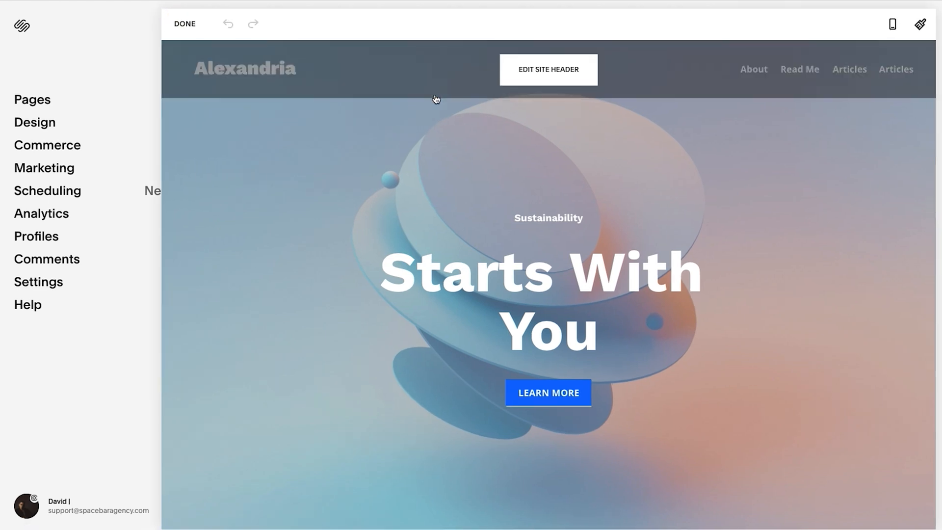
click(481, 74)
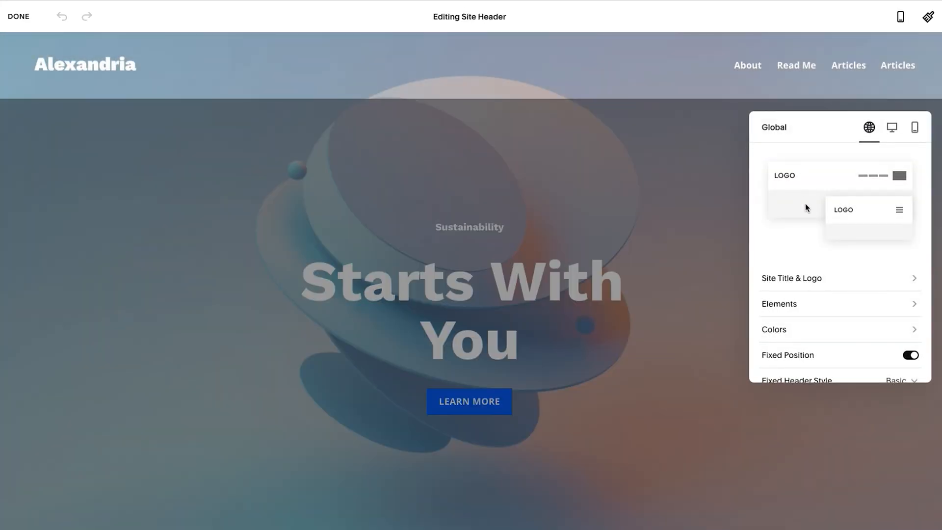
click(803, 279)
scroll(844, 281, down, 1)
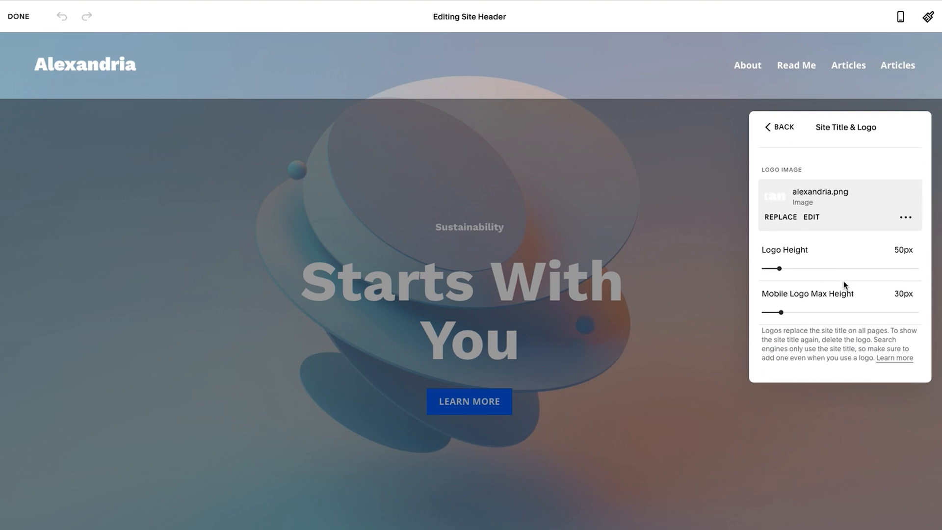
scroll(844, 281, up, 1)
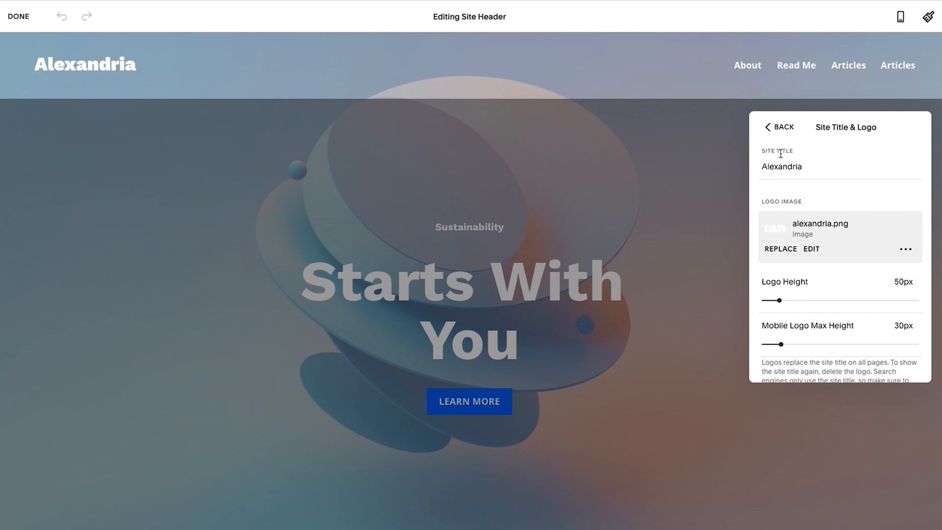
Change the site title to "Your Site Title".
double_click(791, 166)
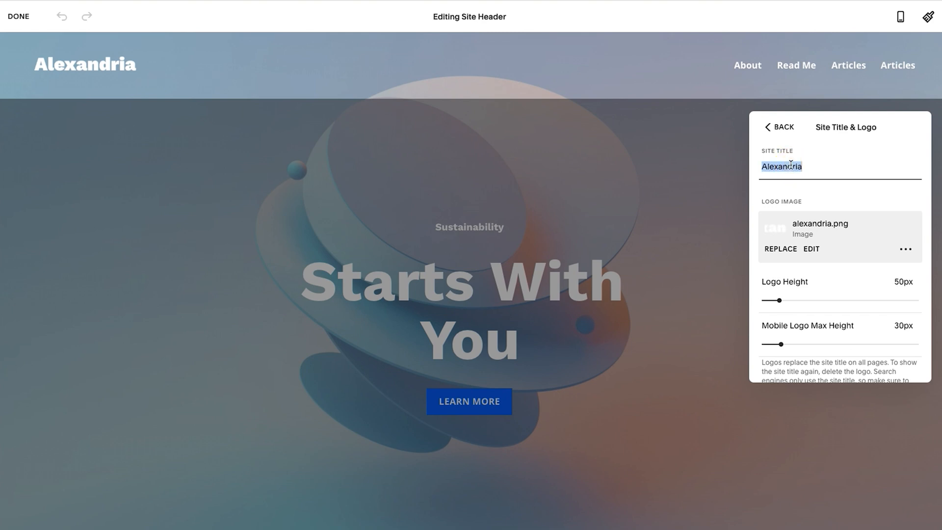
text(Y)
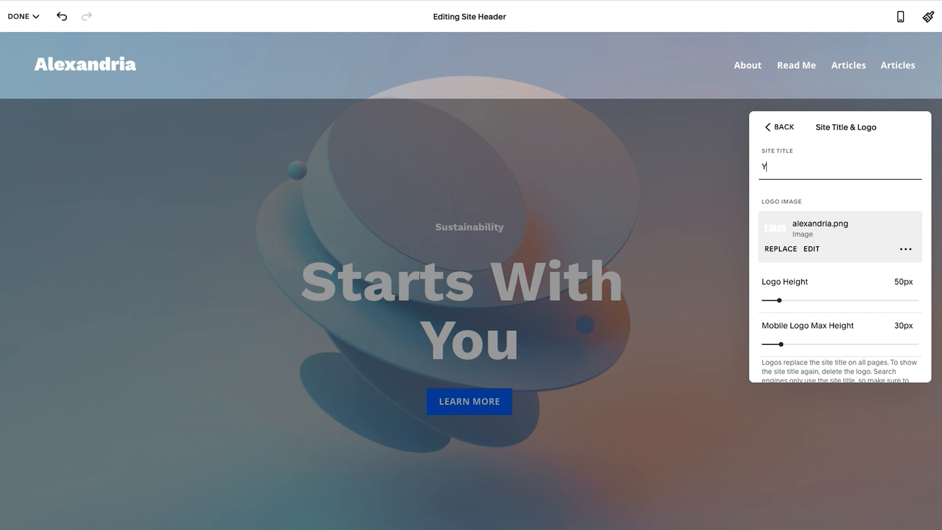
text(our Site Title)
key(Tab)
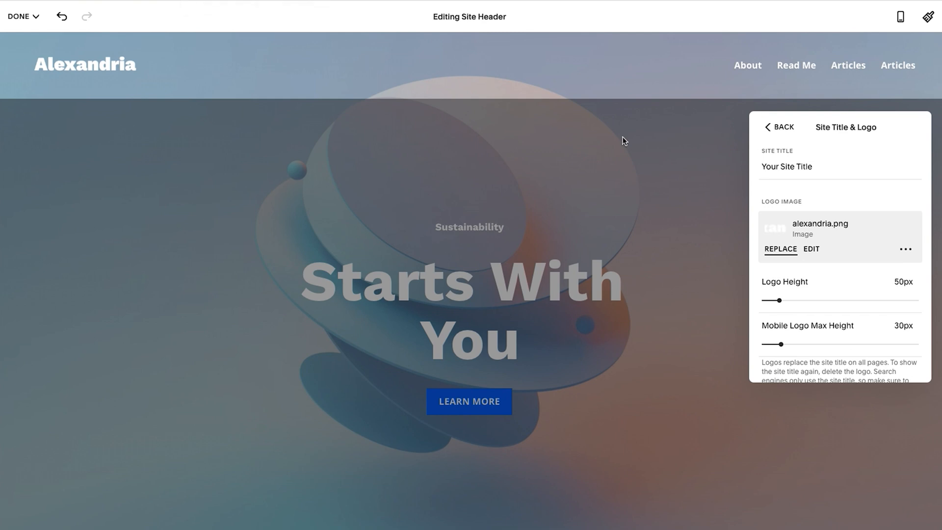
Set the site title back to "Alexandria".
triple_click(785, 167)
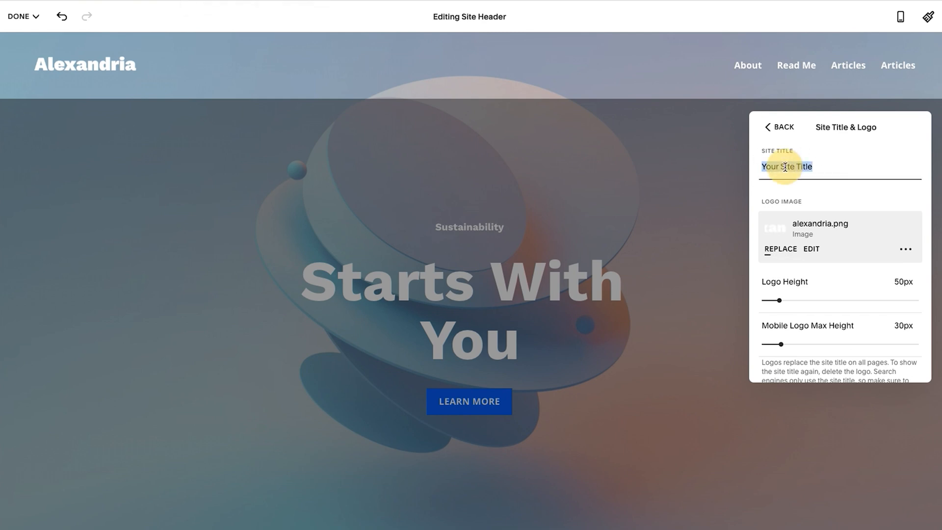
text(Alexandria)
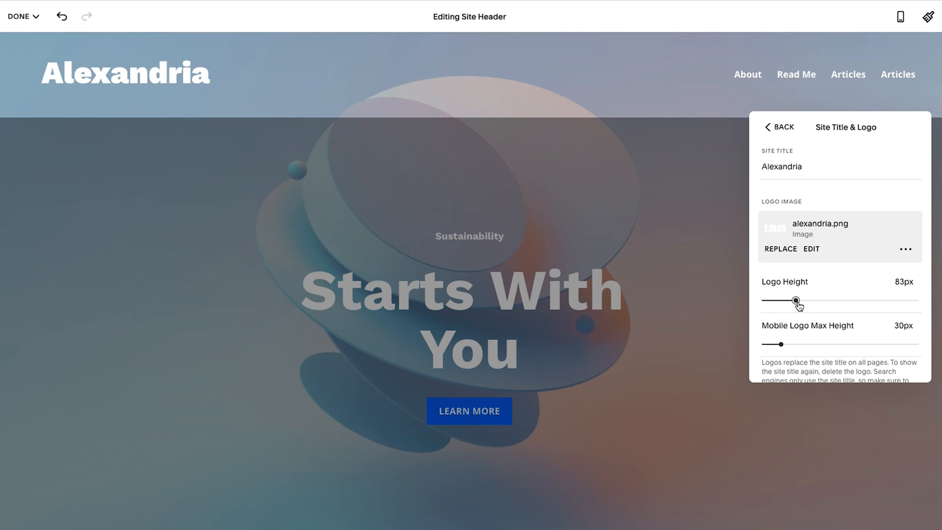
Set the logo height to 70px and the mobile logo max height to 45px.
drag(795, 300, 790, 300)
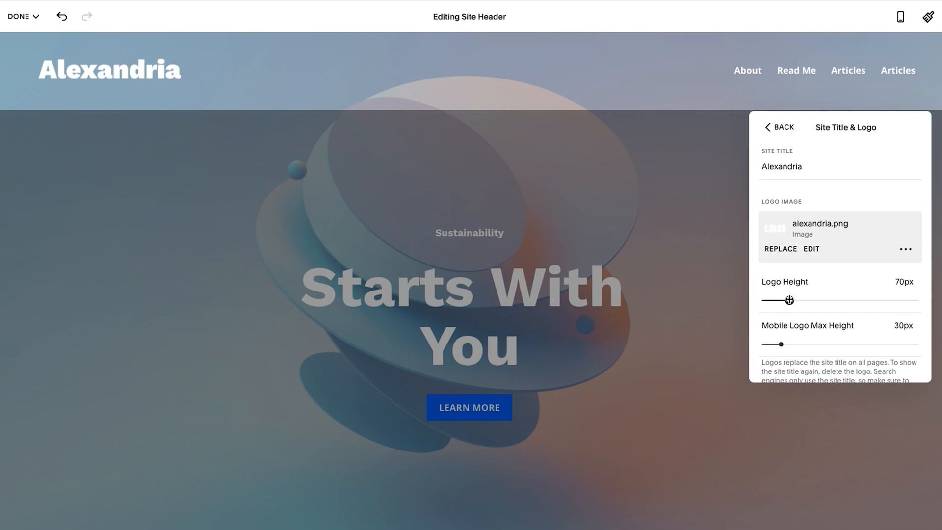
drag(782, 344, 798, 344)
Switch to the mobile preview and set the header's mobile logo max height to 50px.
click(902, 19)
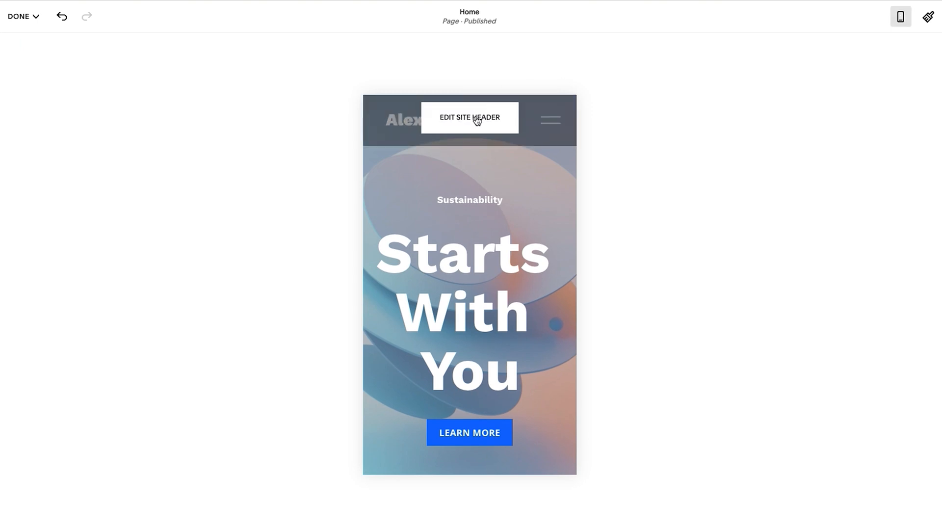
click(475, 120)
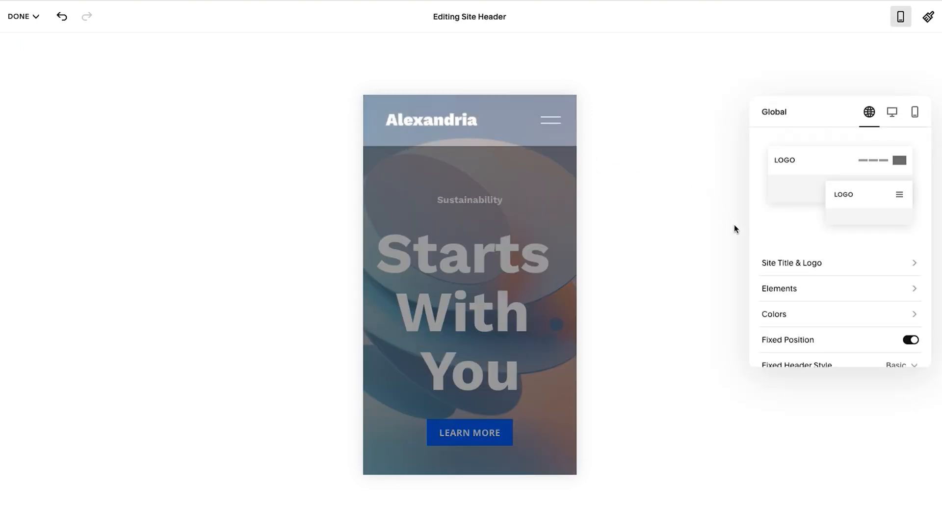
click(785, 264)
scroll(871, 277, down, 2)
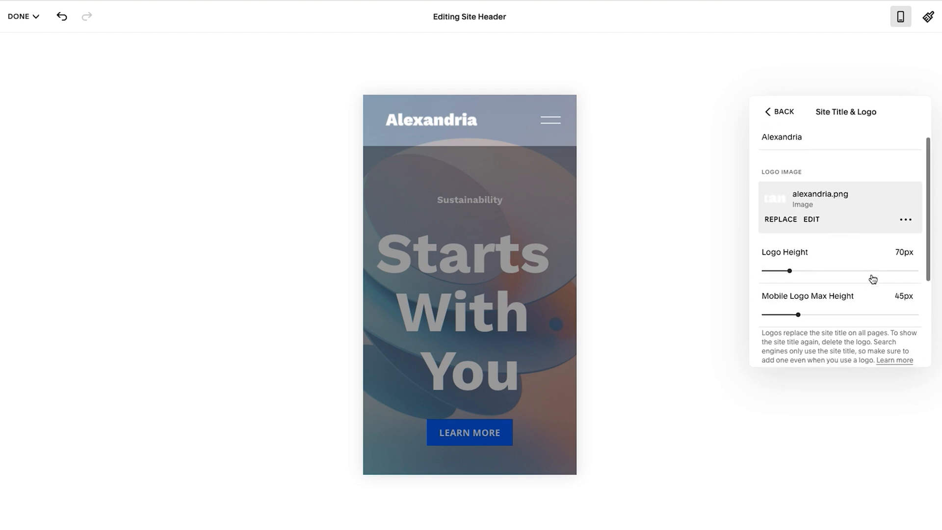
mouse_move(800, 301)
mouse_down()
mouse_move(787, 299)
mouse_move(804, 299)
mouse_up()
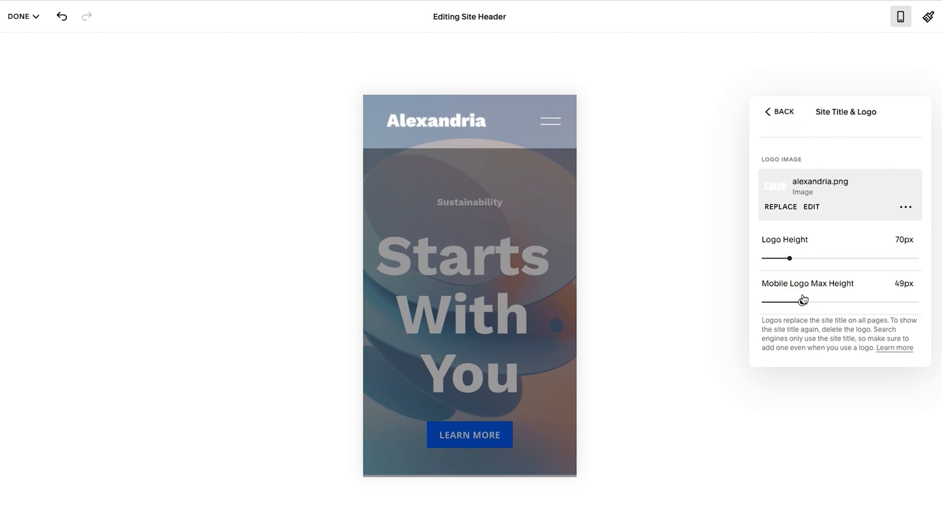
drag(803, 301, 804, 301)
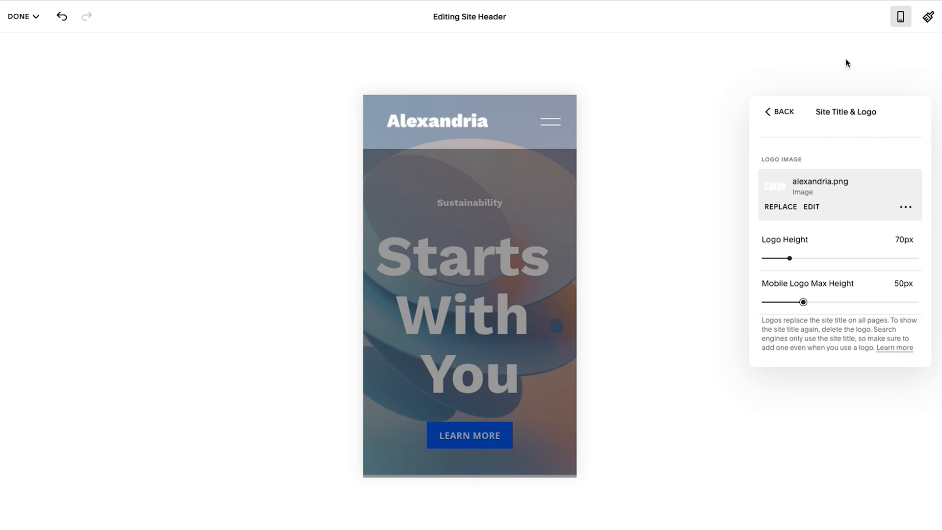
scroll(847, 210, down, 3)
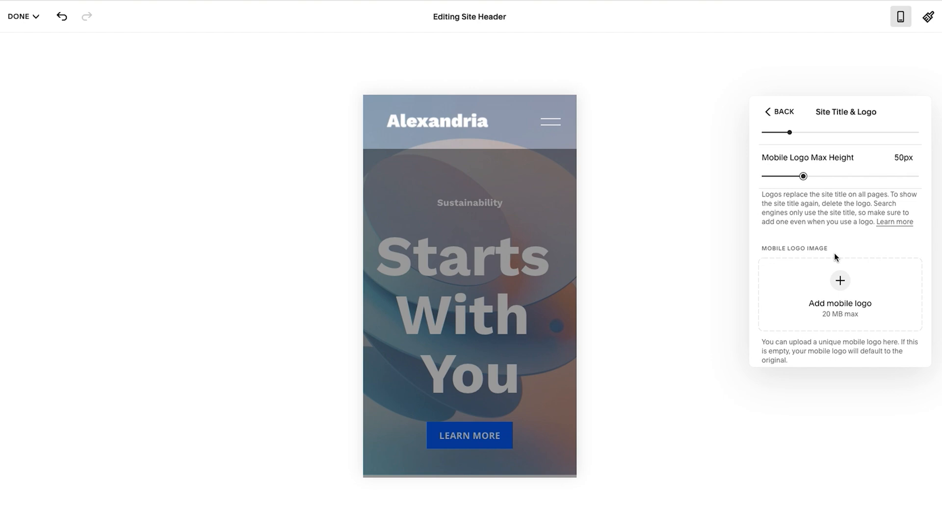
scroll(834, 252, up, 2)
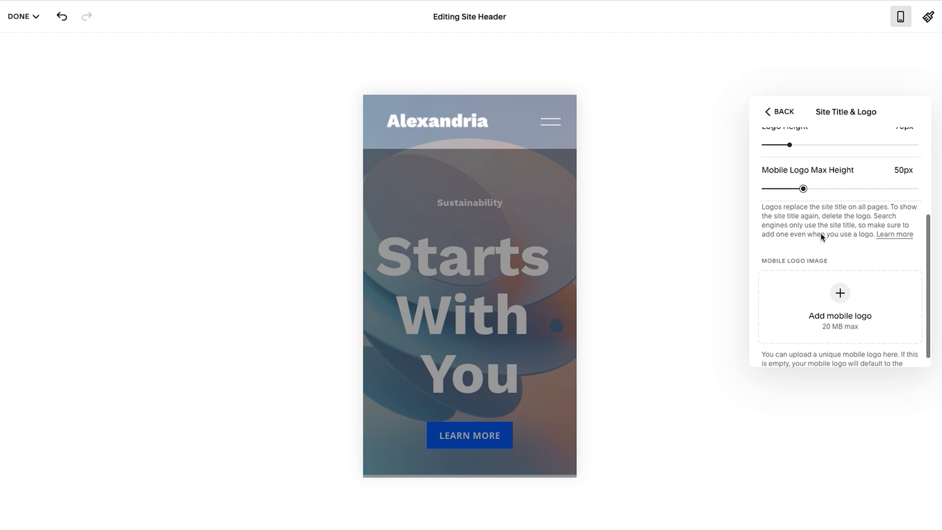
Return to the desktop view, enable the site header's button element and label it "Contact Us".
click(901, 17)
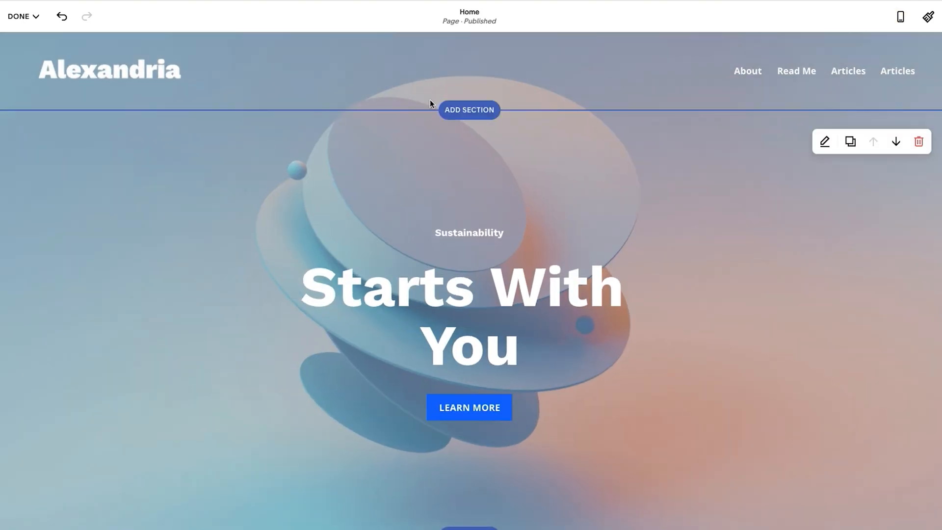
click(478, 82)
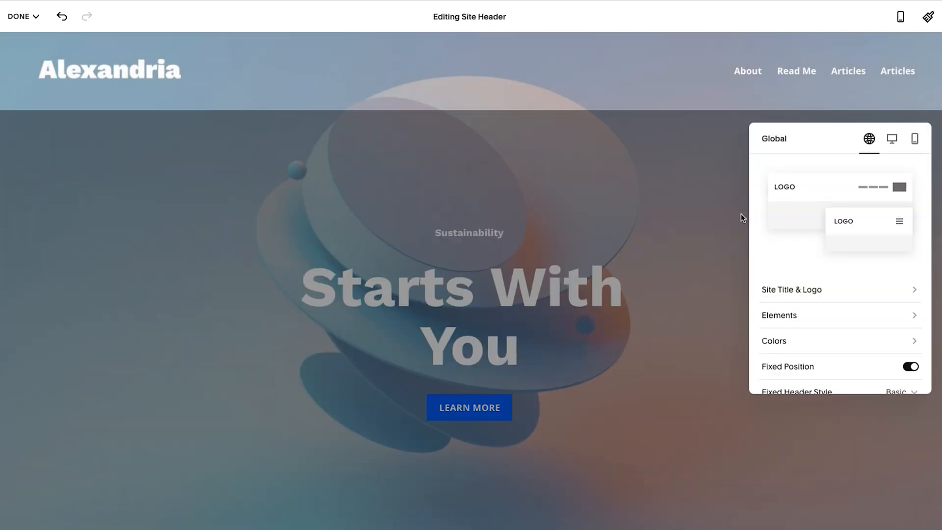
scroll(791, 247, down, 1)
click(791, 272)
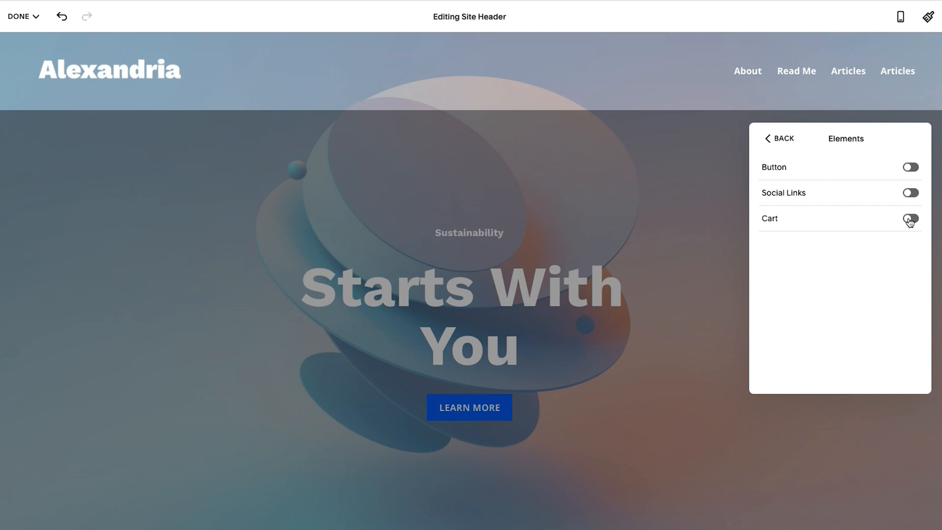
click(912, 168)
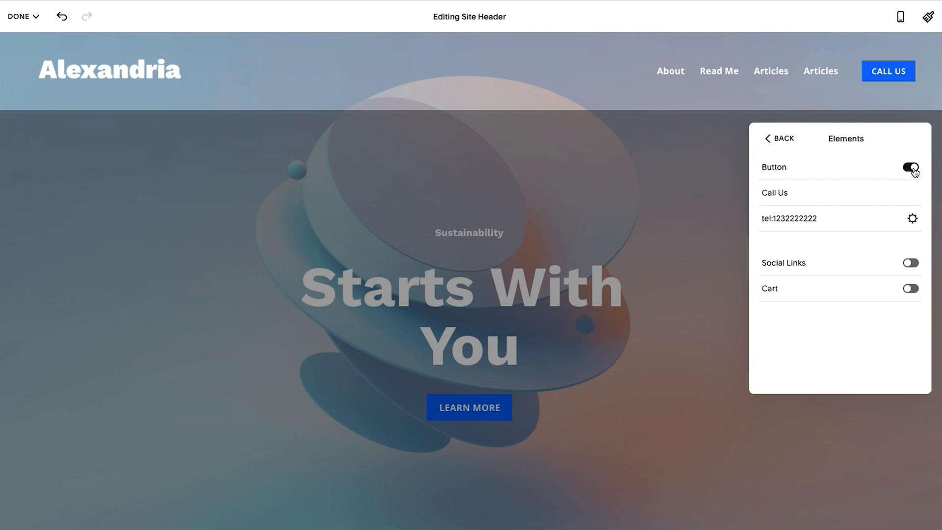
click(795, 193)
key(ctrl+a)
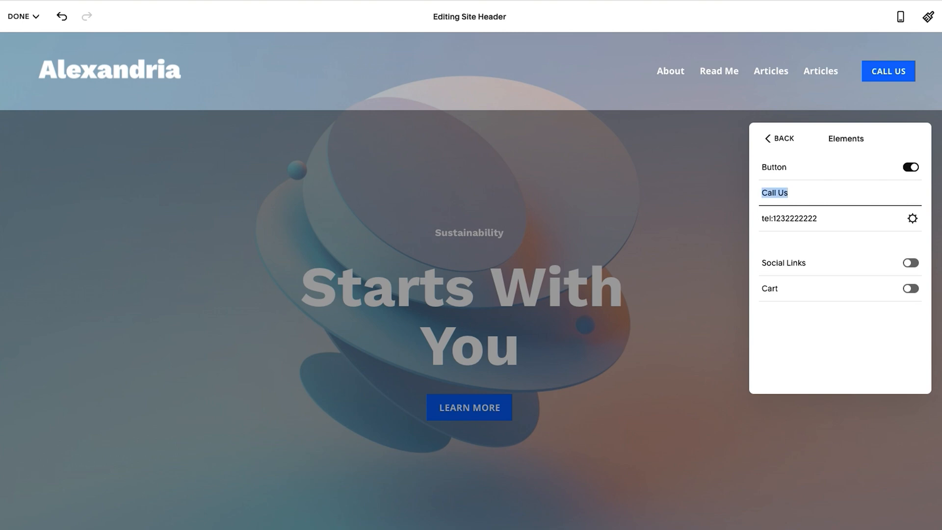
text(Contact Us)
Link the header's Contact Us button to the site's /contact page.
click(810, 219)
key(ctrl+a)
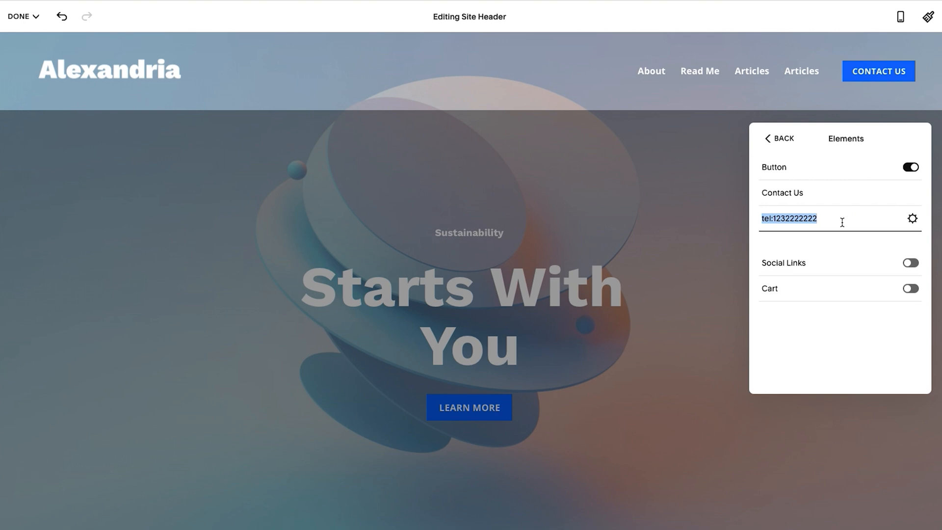
key(BackSpace)
text(/)
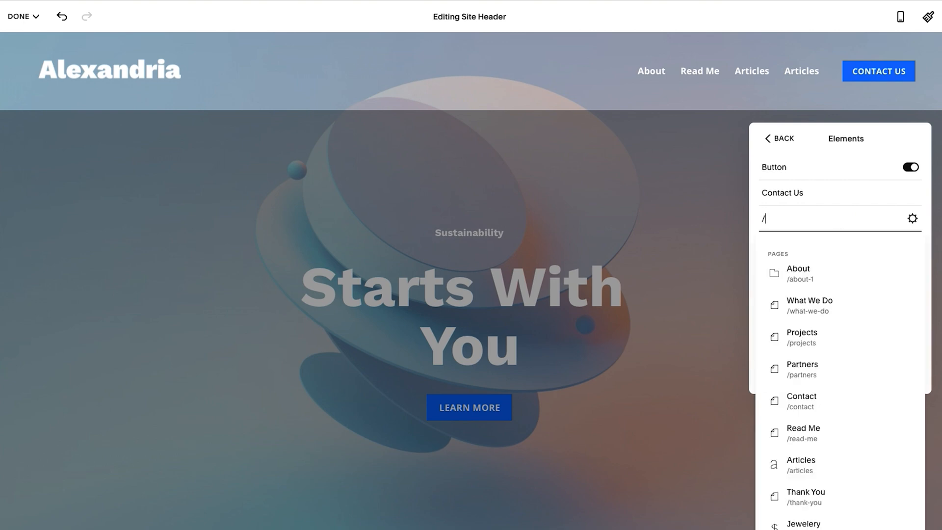
text(conta)
click(819, 270)
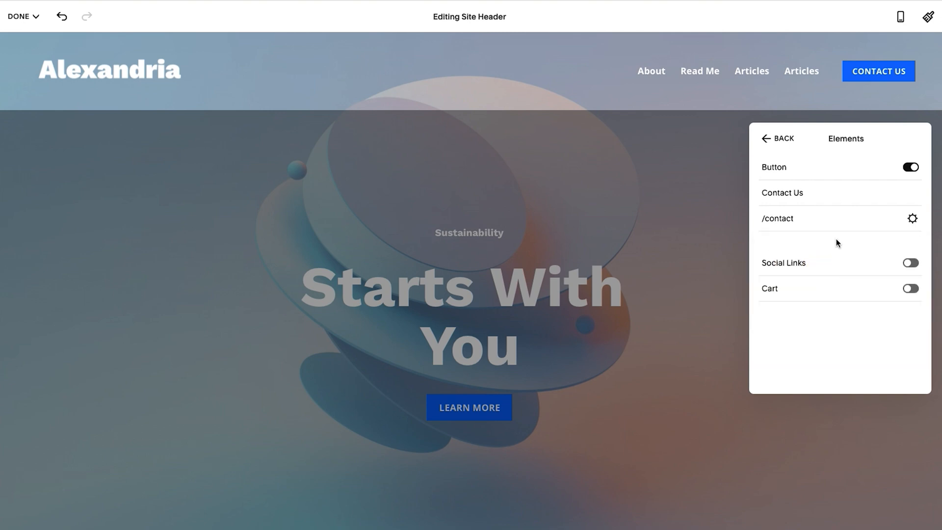
click(911, 264)
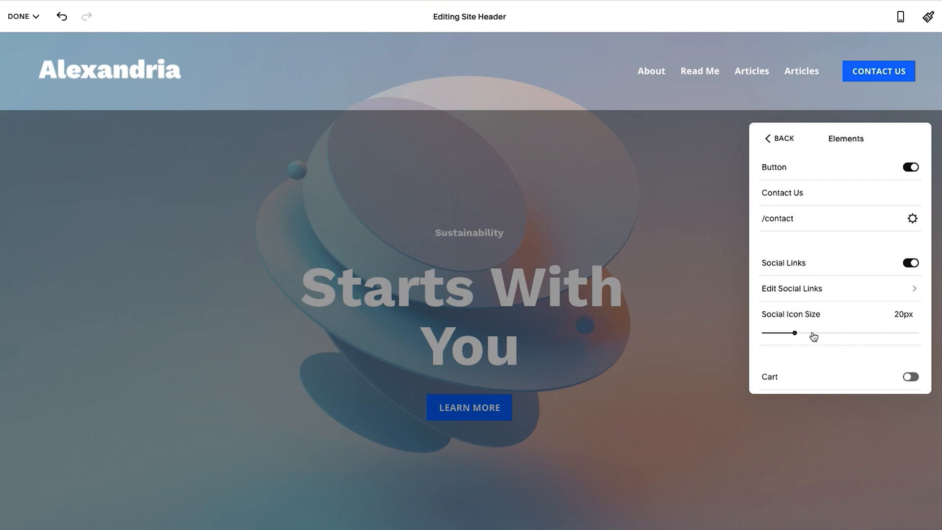
click(795, 294)
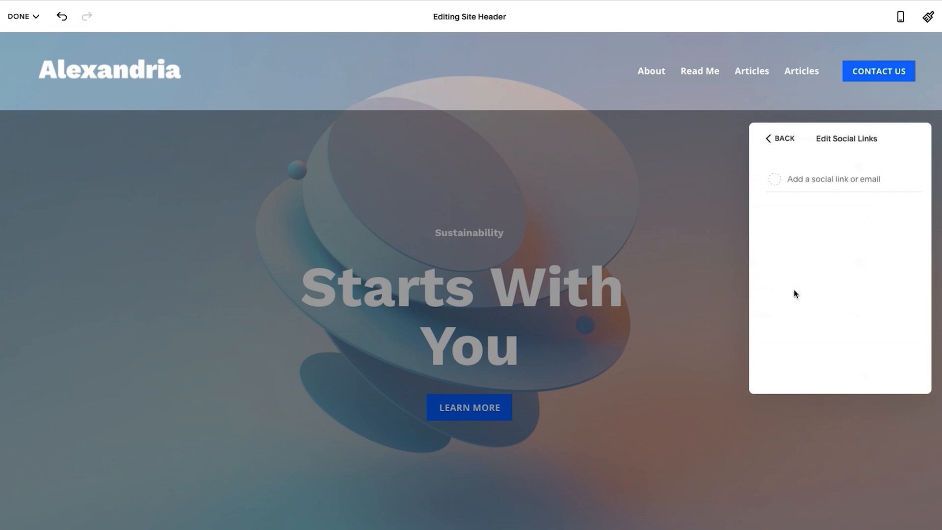
click(813, 175)
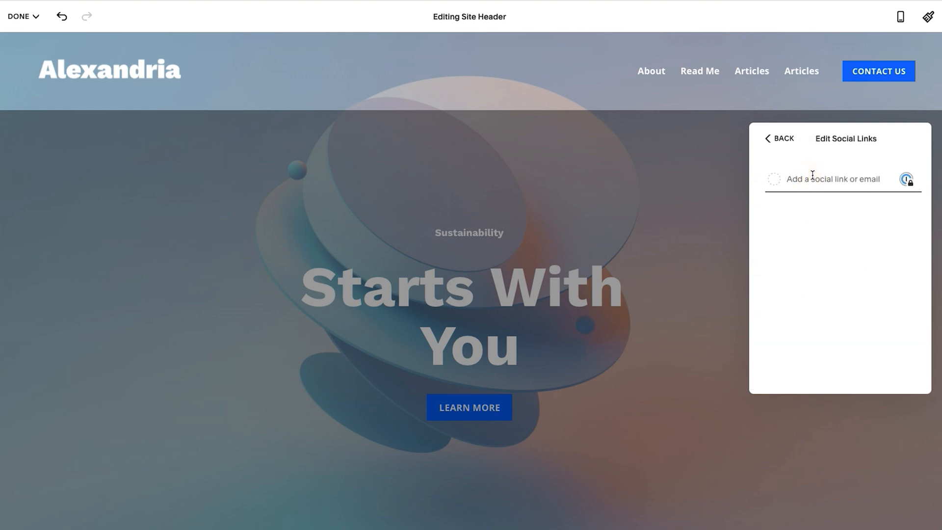
text(http)
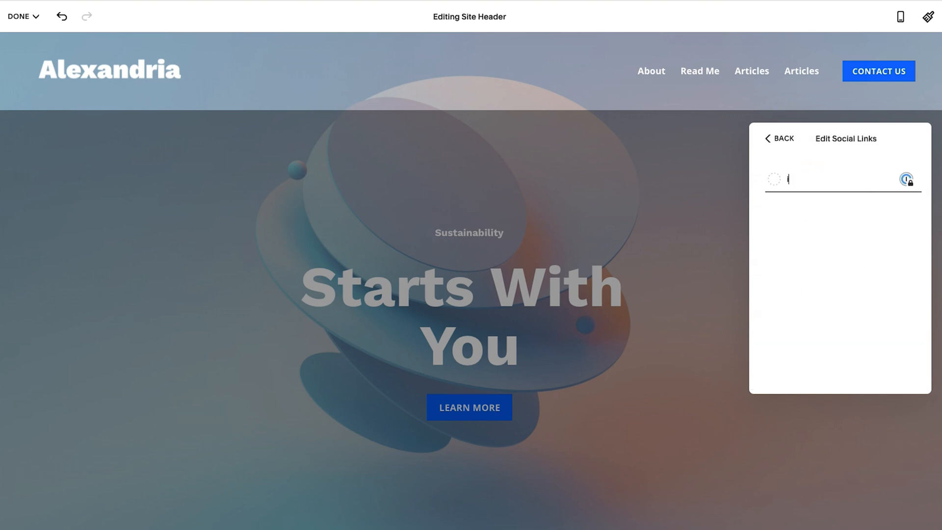
text(s://instagram.com)
key(Return)
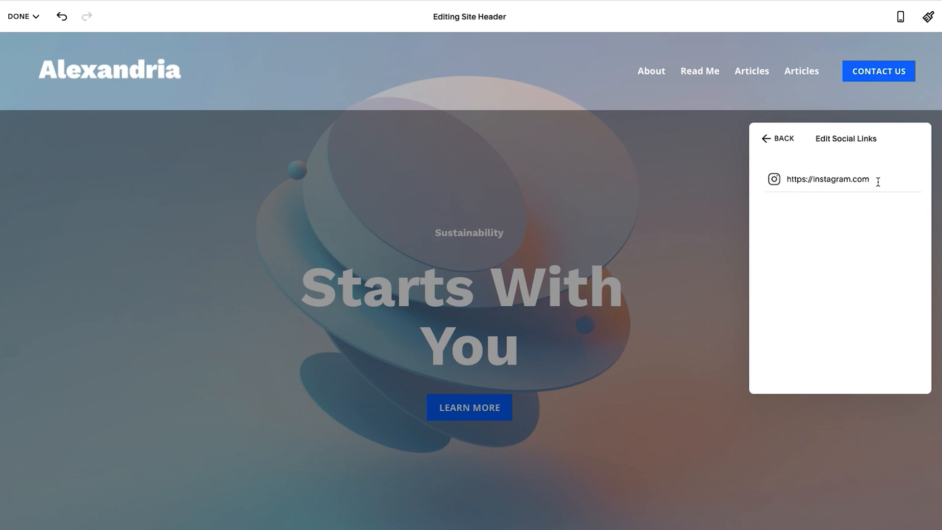
click(829, 236)
text(https://facebook.com)
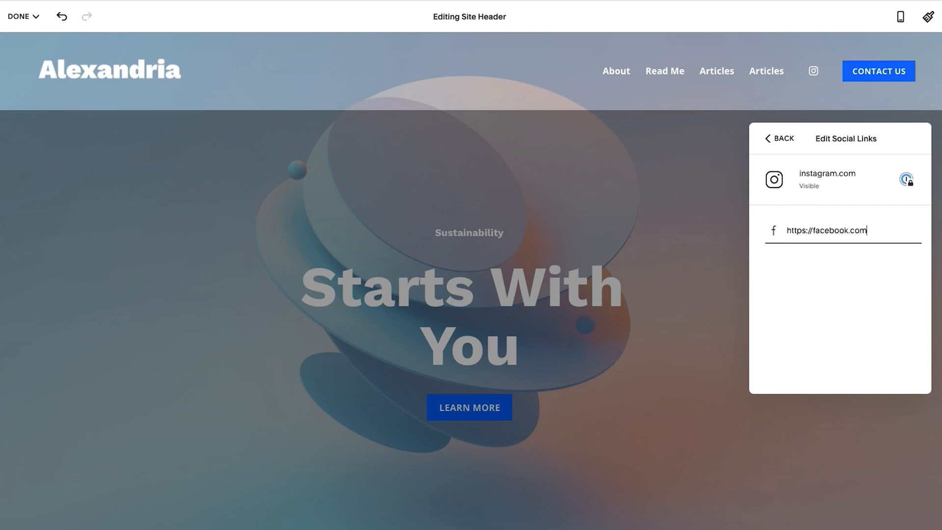
key(Return)
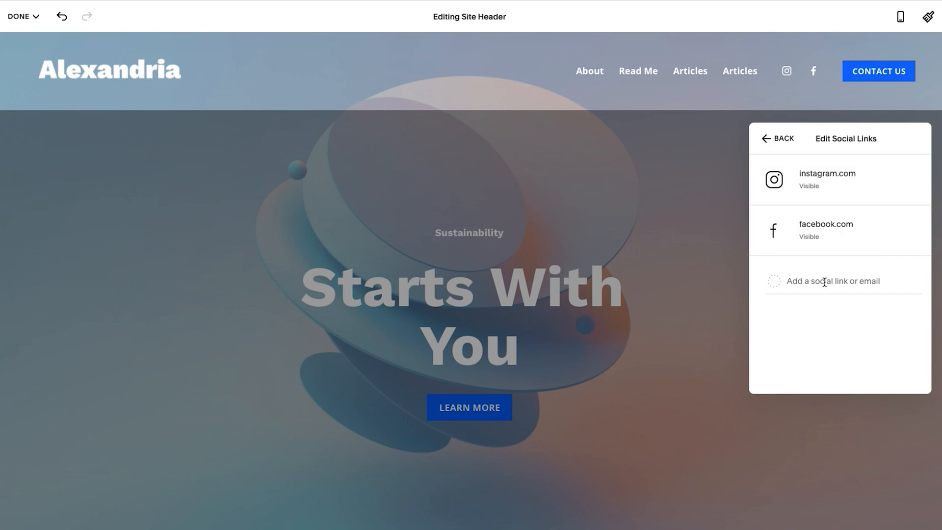
click(786, 139)
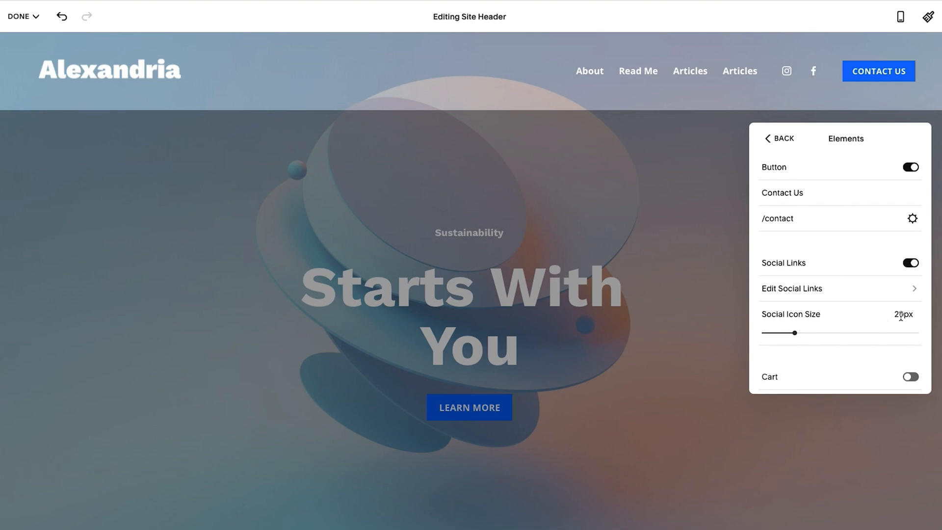
Set the social icon size to 25px.
key(BackSpace)
text(5)
key(Return)
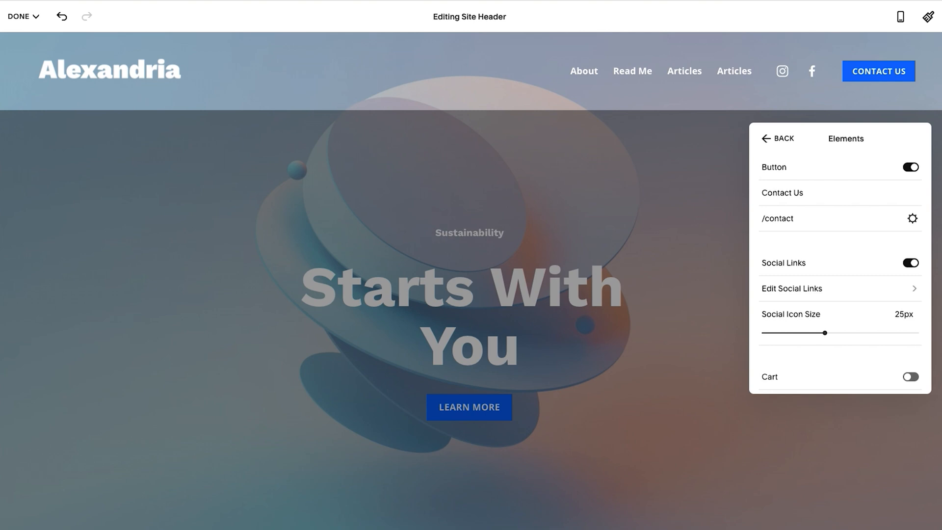
Reduce the social icon size to 21px.
click(902, 313)
key(BackSpace)
text(1)
key(Return)
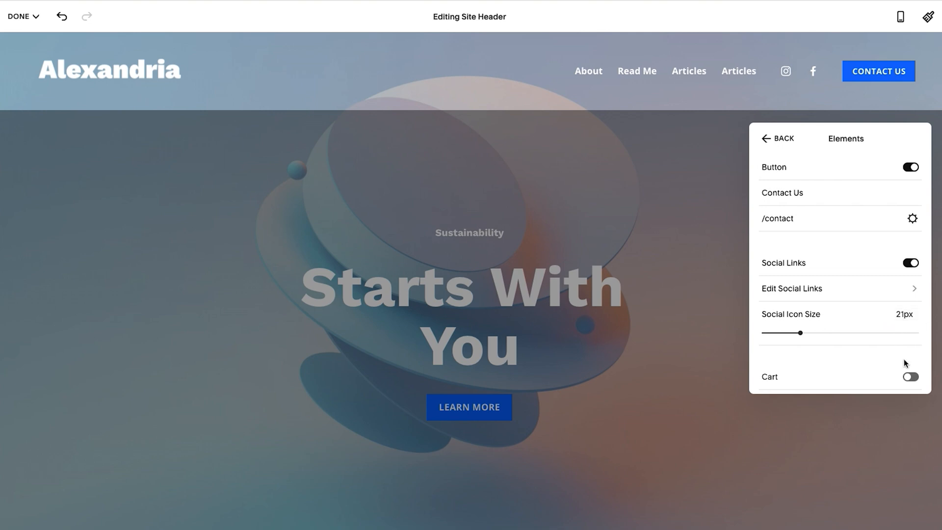
Enable the header's cart element and set the social icon size to 23px.
click(911, 378)
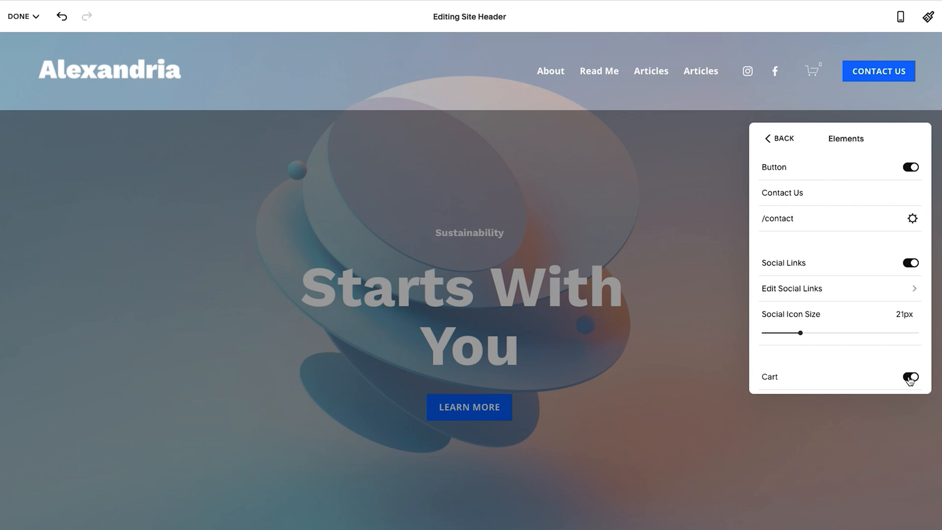
scroll(871, 362, down, 1)
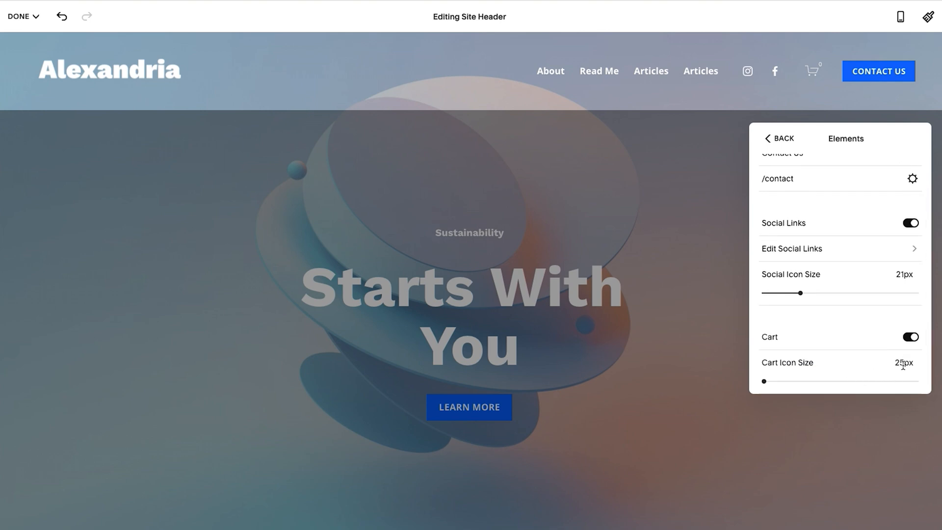
click(904, 275)
key(Up)
key(Up)
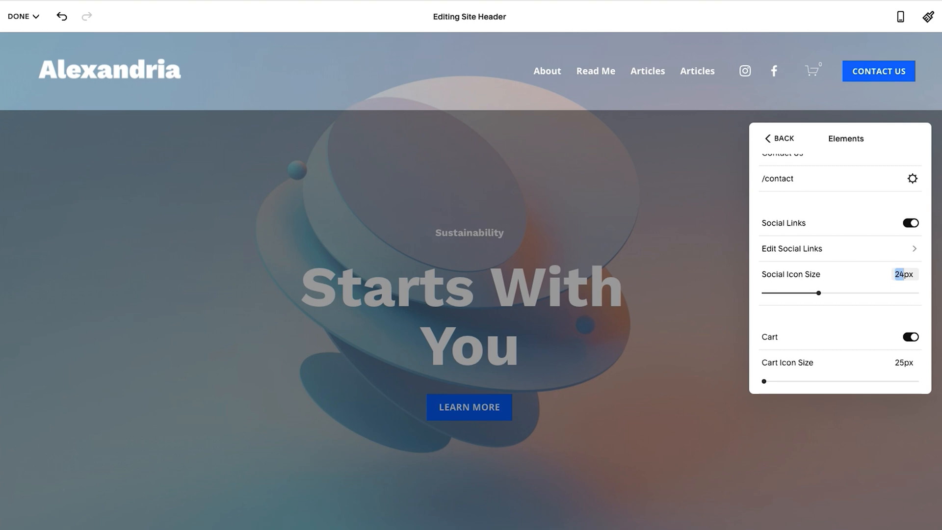
key(Up)
key(Down)
key(Down)
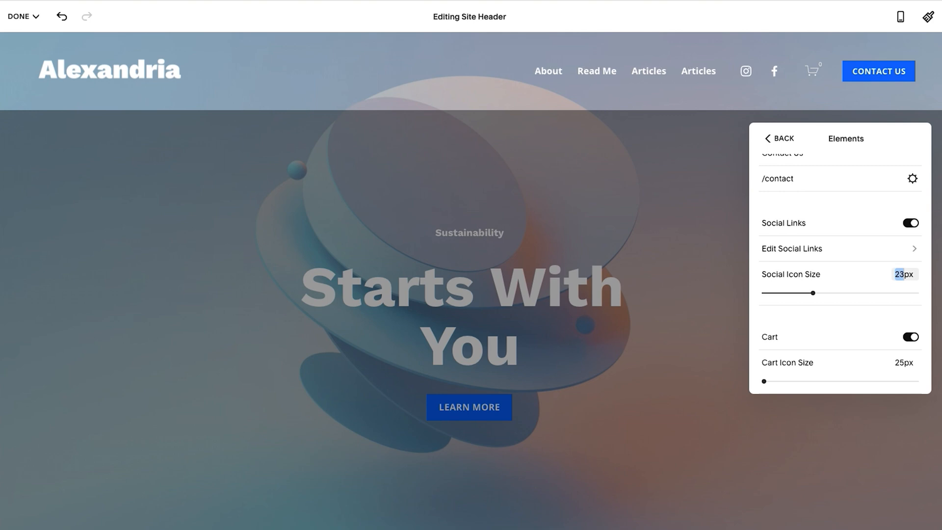
click(907, 273)
Check the site header's transparent color setting, then leave header editing.
click(779, 138)
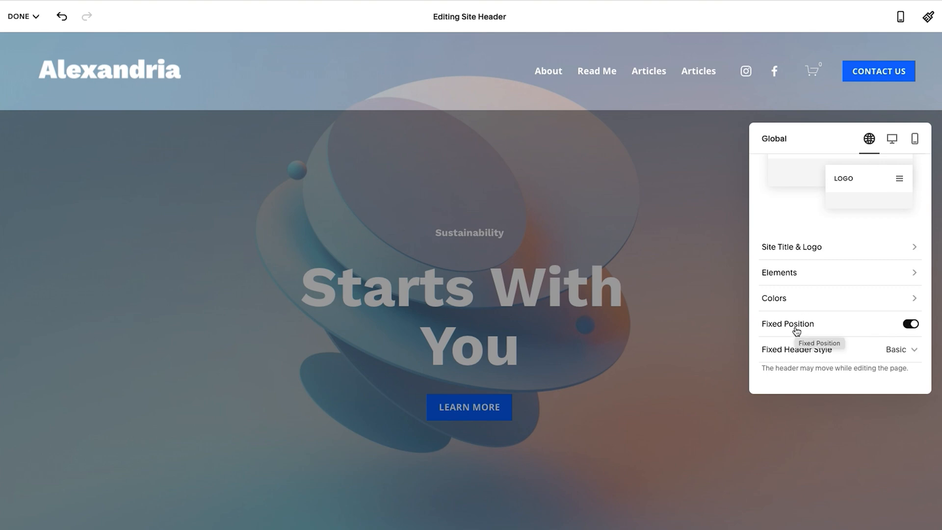
click(786, 299)
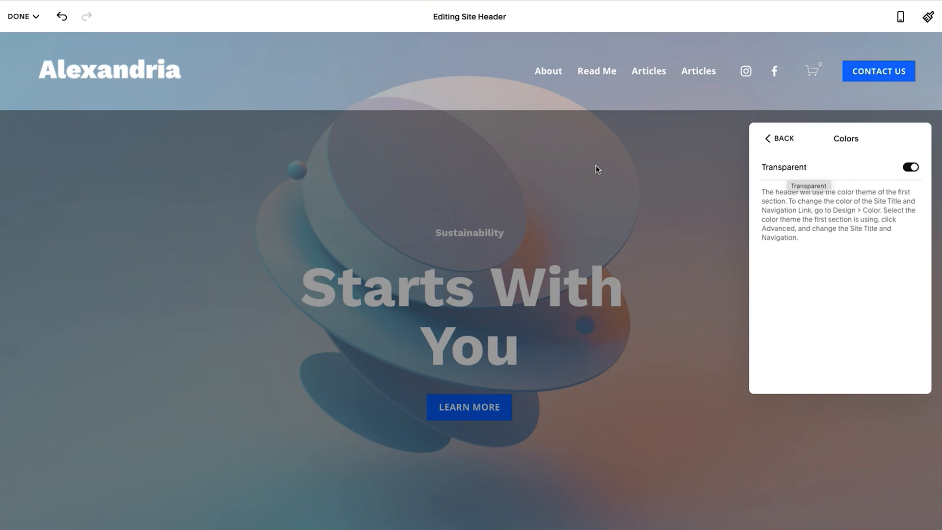
click(393, 110)
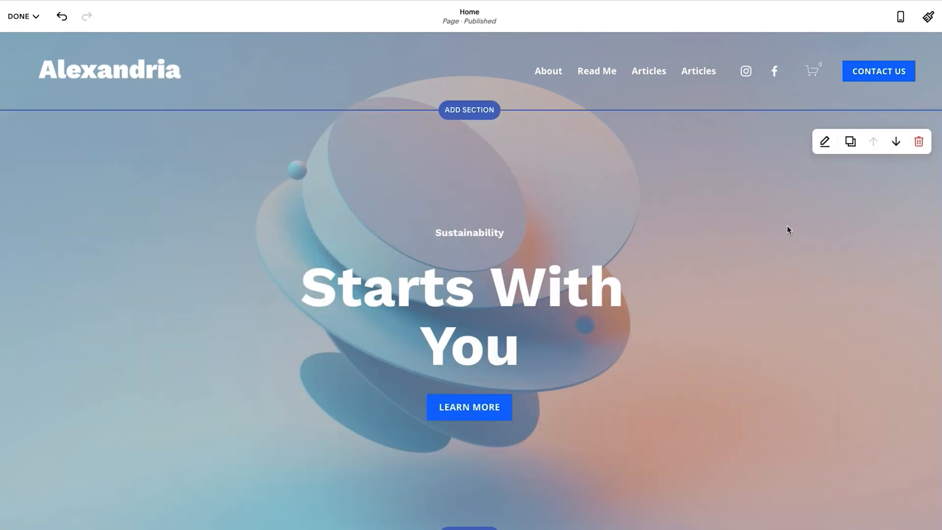
Try the Light 1 and Lightest 1 color themes on the home page's first section.
click(825, 142)
click(809, 149)
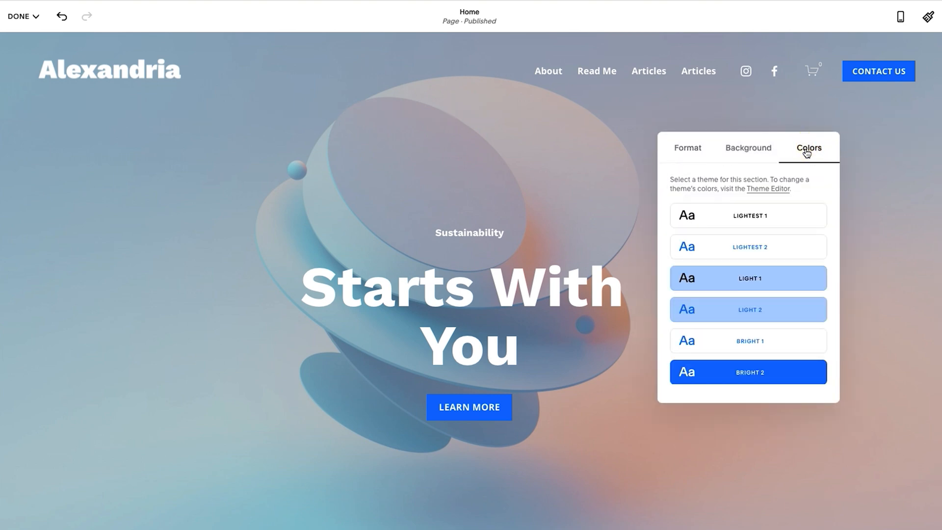
click(763, 277)
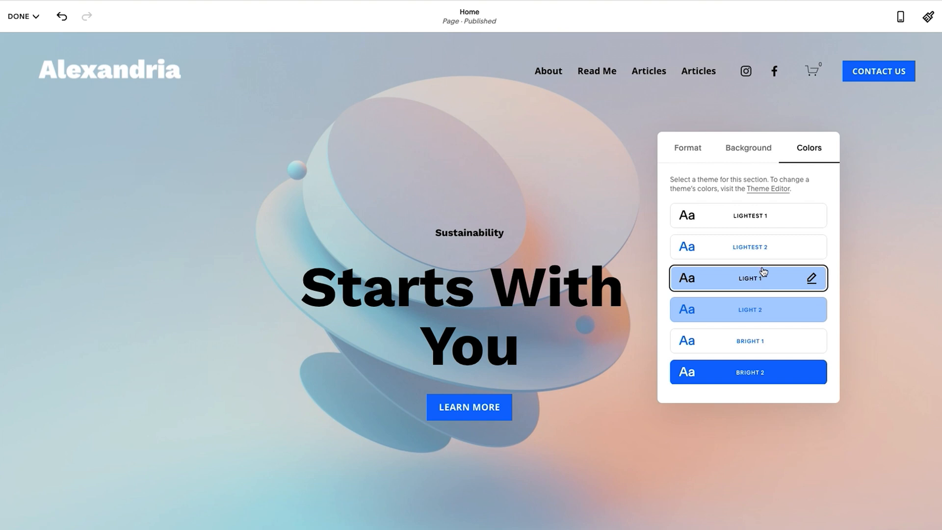
click(762, 221)
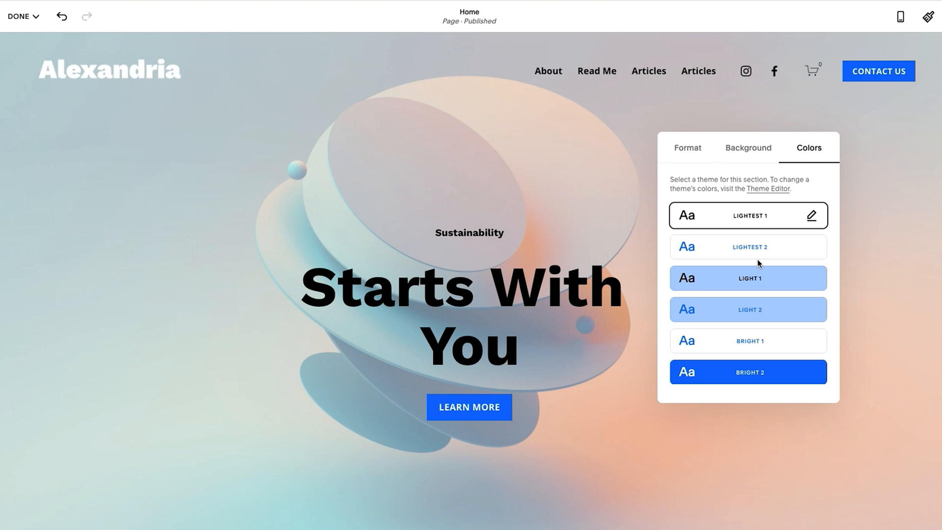
Try the Bright 2 and Dark 1 color themes on the first section.
scroll(760, 275, down, 3)
click(771, 303)
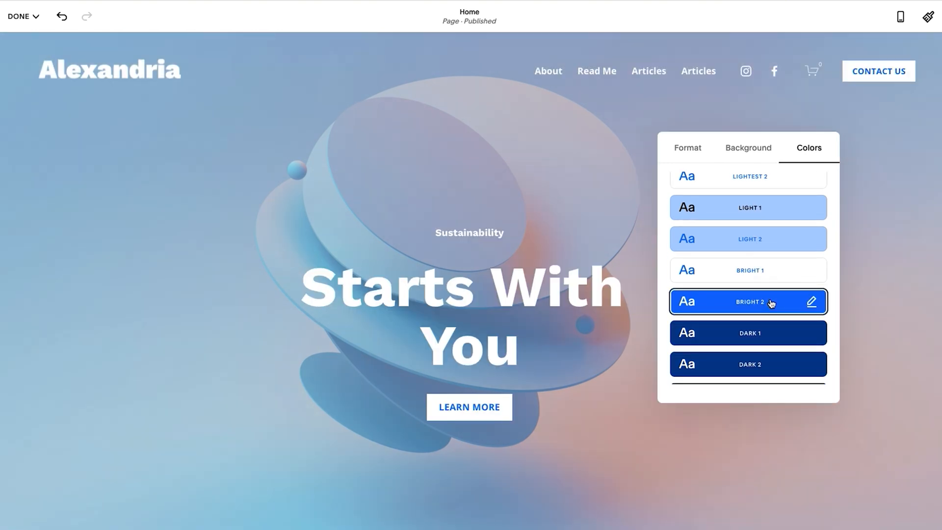
scroll(773, 309, down, 1)
click(775, 320)
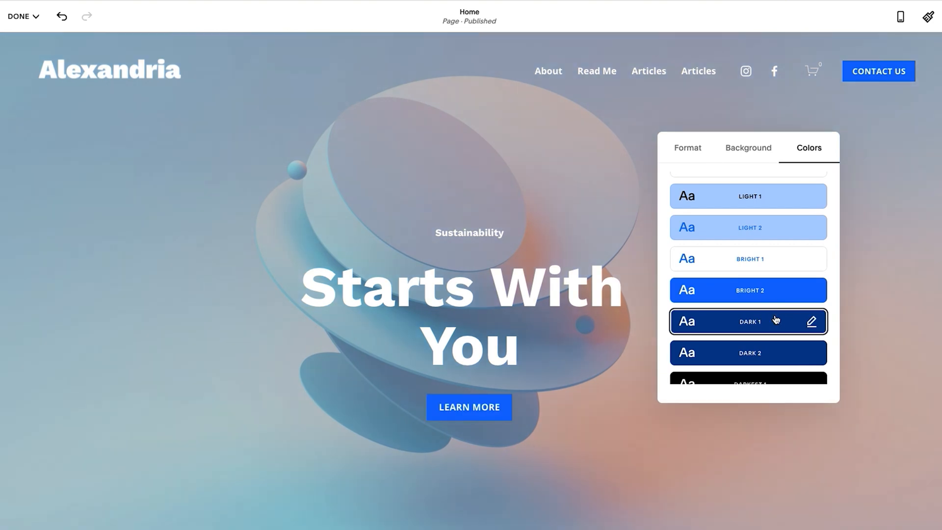
scroll(776, 320, down, 2)
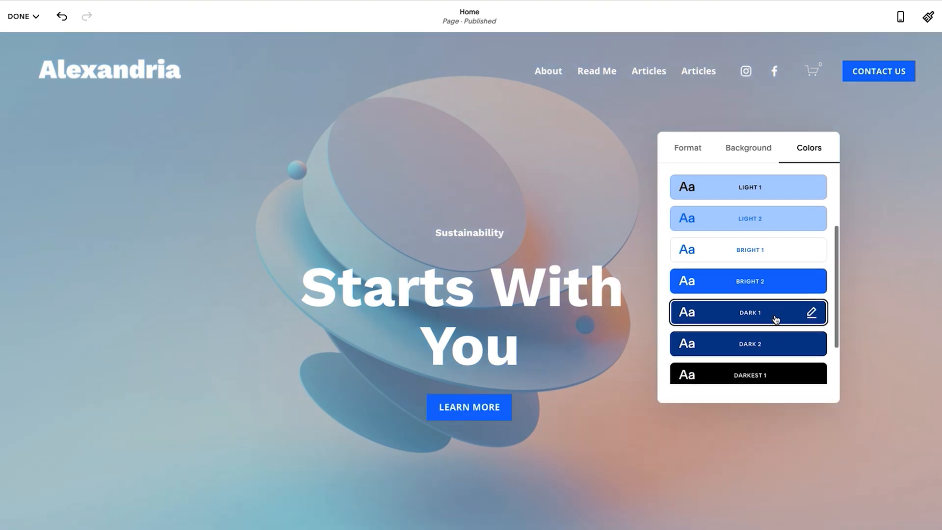
Apply the Darkest 1 color theme to the first section and close the section settings.
click(780, 346)
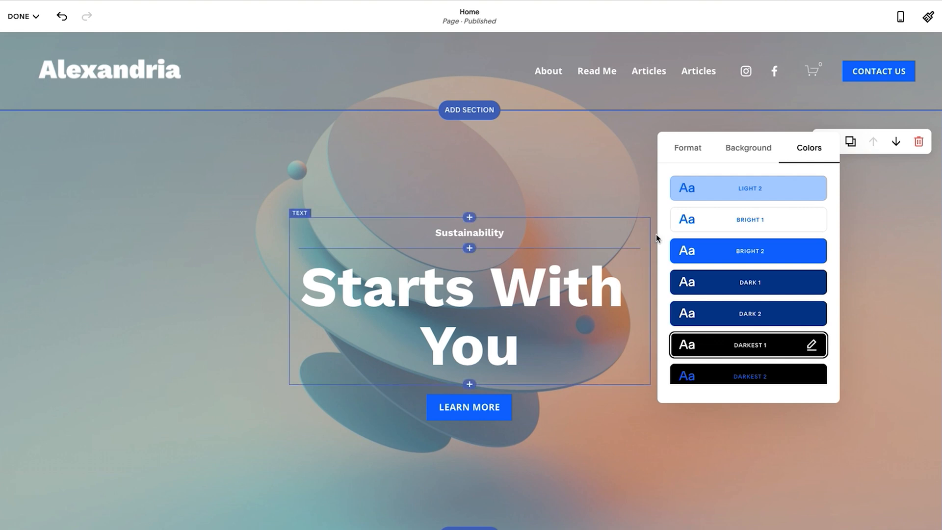
scroll(785, 250, up, 5)
scroll(779, 258, down, 3)
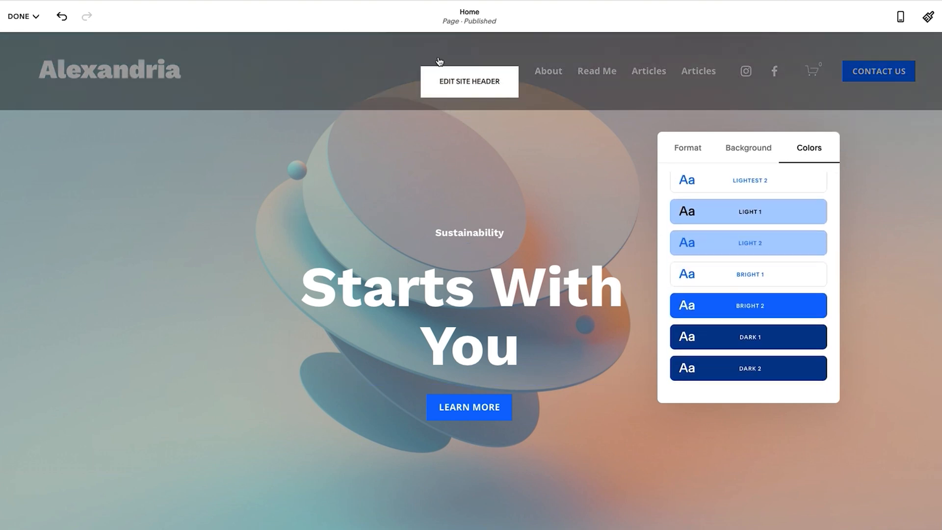
click(473, 166)
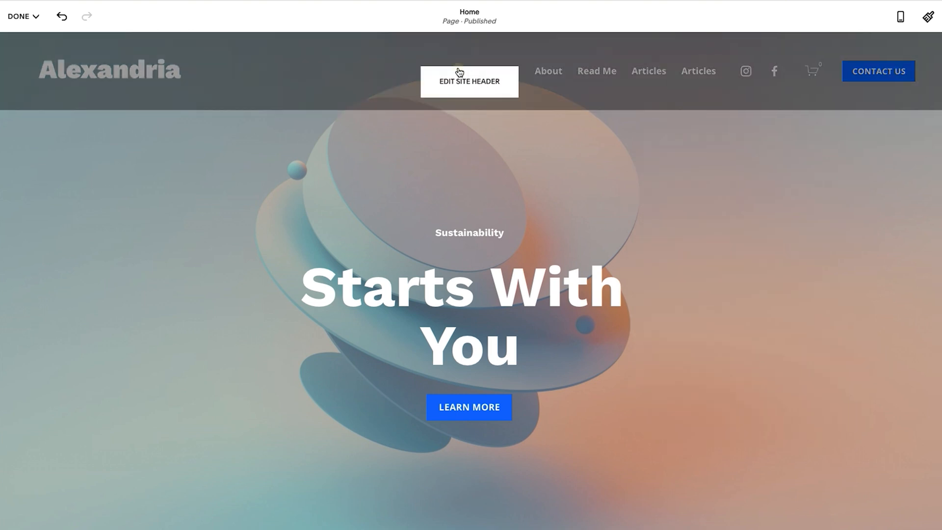
Turn off transparency in the site header's color settings and review the available header themes.
click(460, 73)
scroll(775, 275, down, 1)
click(785, 298)
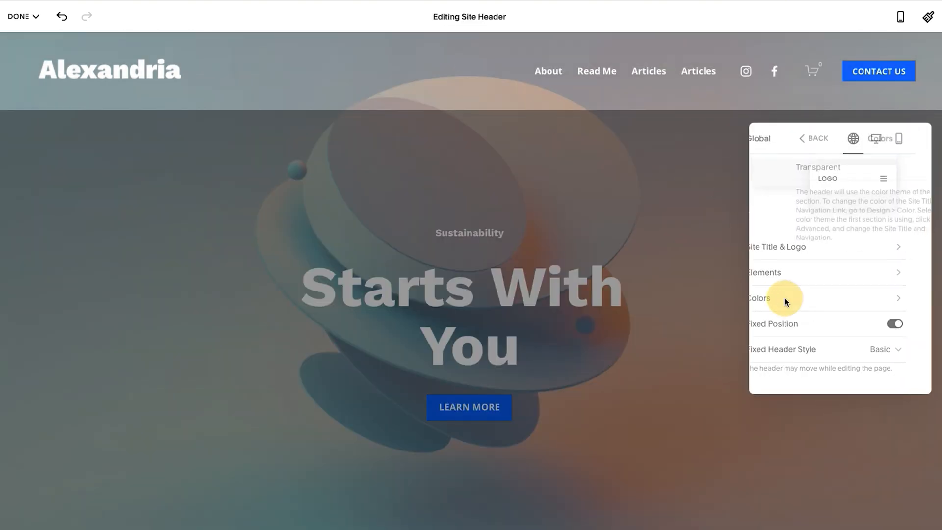
click(910, 170)
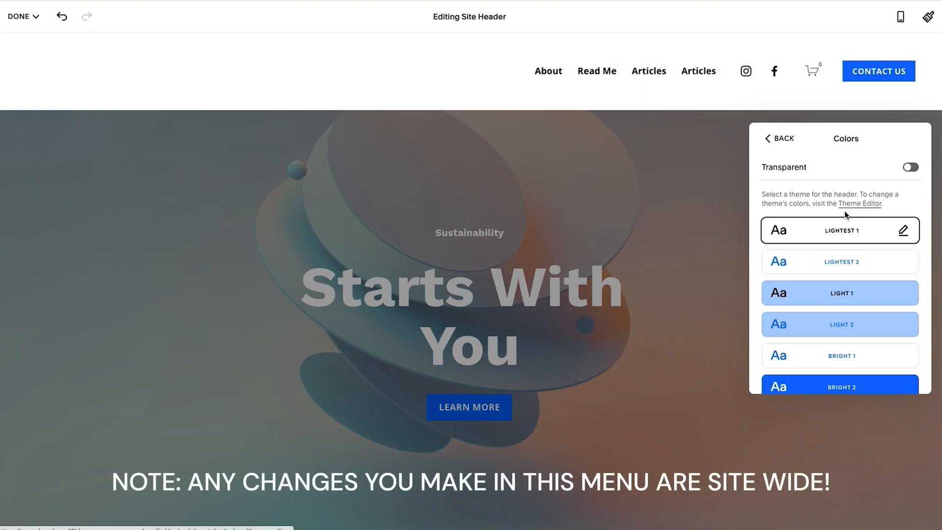
scroll(846, 224, down, 2)
scroll(845, 224, up, 2)
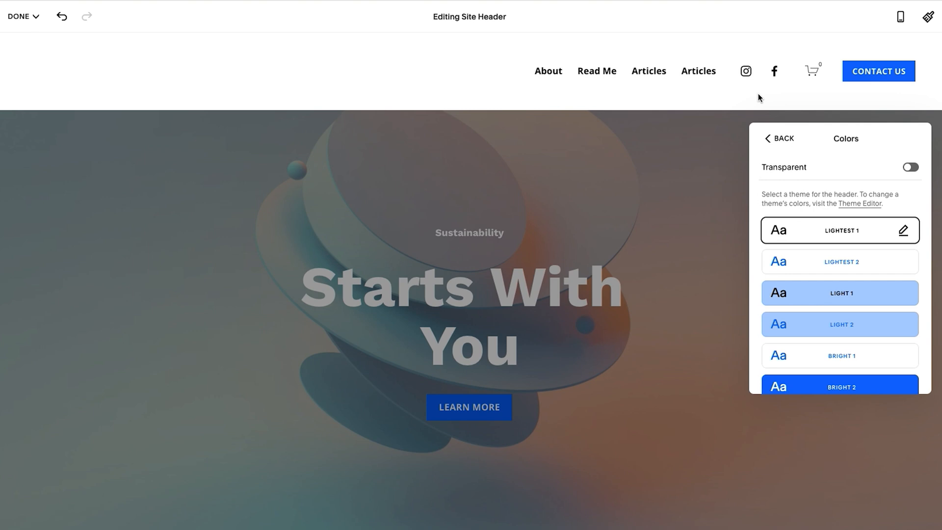
Reopen the site header's color settings and try the Light 1 and Bright 1 themes on the header.
click(700, 74)
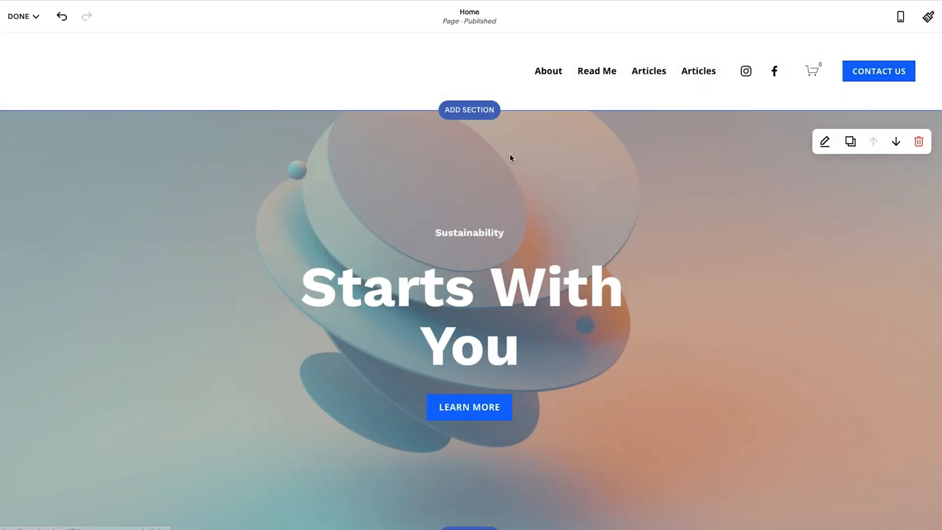
click(508, 85)
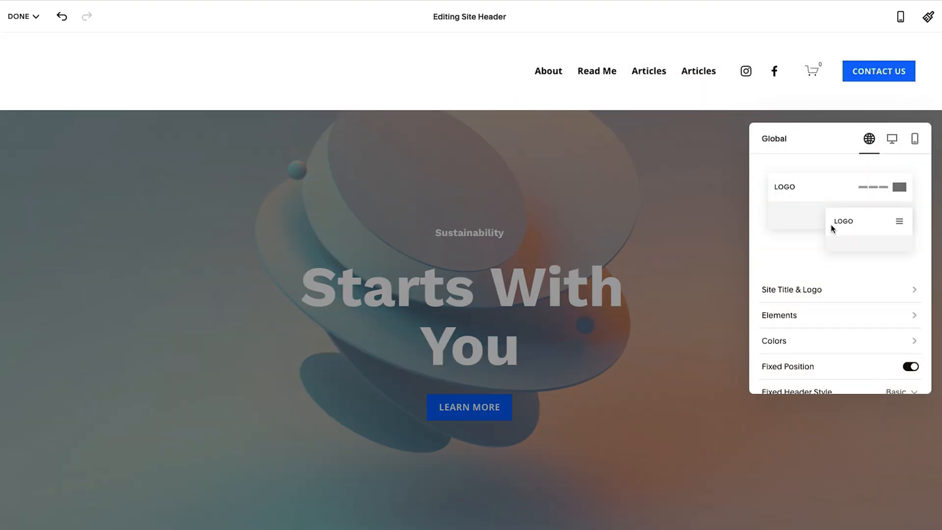
click(774, 343)
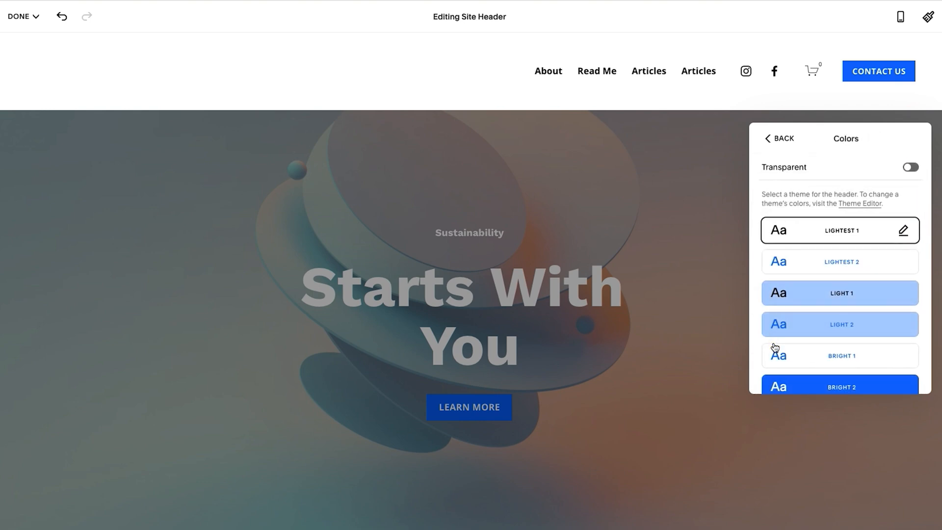
click(822, 300)
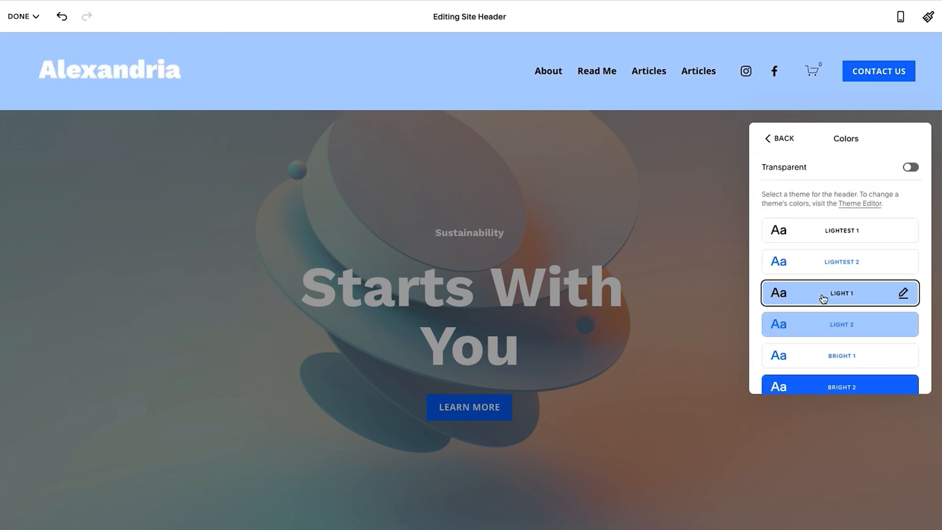
scroll(823, 299, down, 1)
click(850, 305)
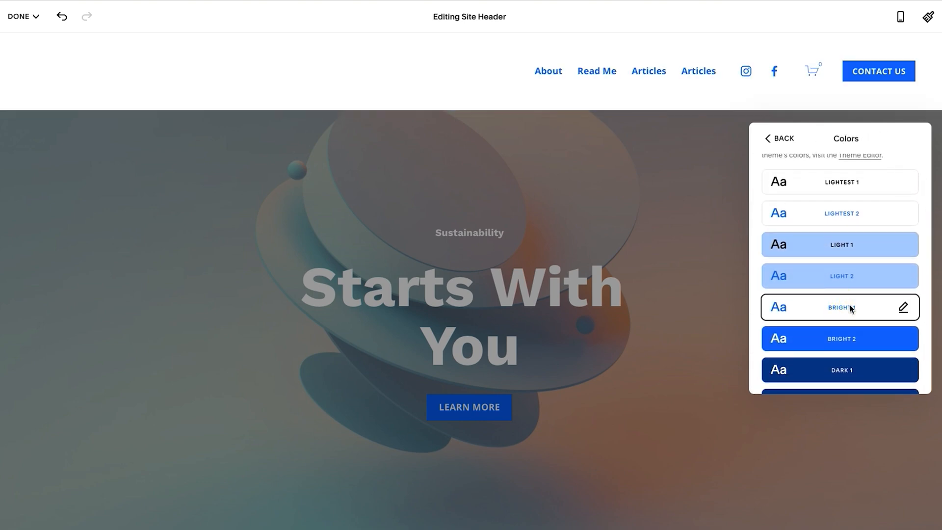
Try the Dark 1 header theme, followed by Light 1 again.
scroll(850, 305, down, 1)
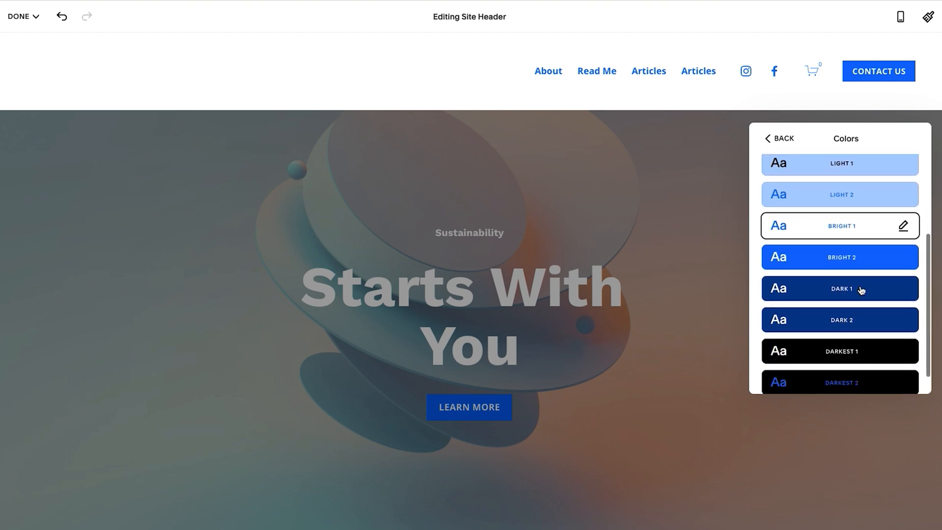
click(862, 290)
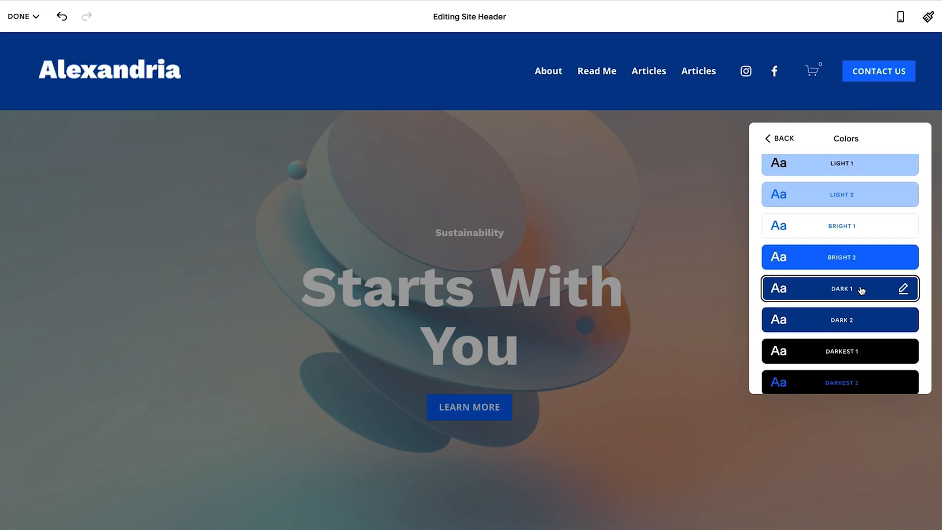
scroll(862, 291, up, 2)
click(880, 278)
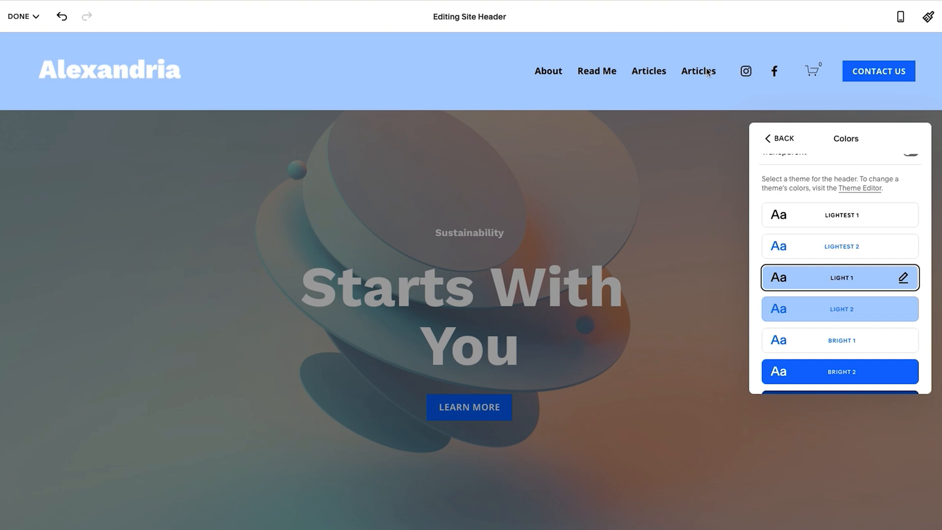
Turn on transparency for the site header and return to the global header settings.
scroll(844, 238, up, 1)
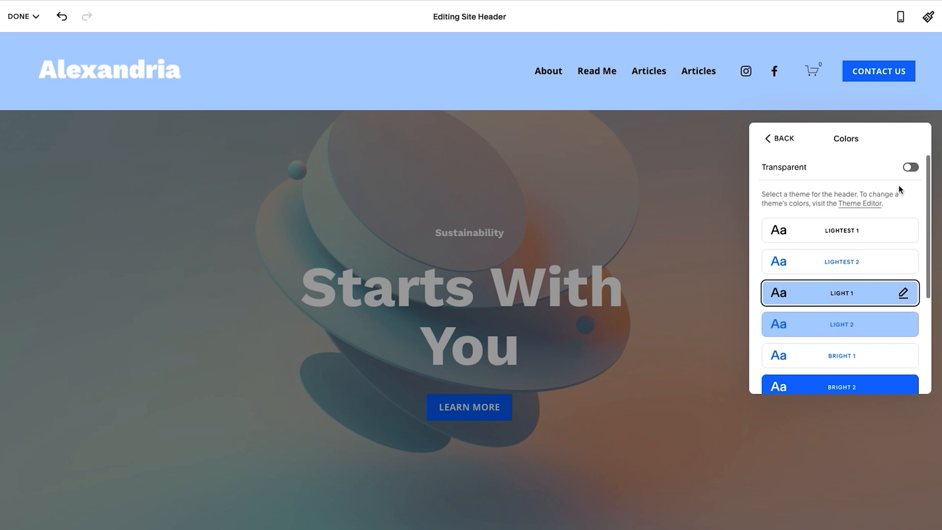
click(911, 168)
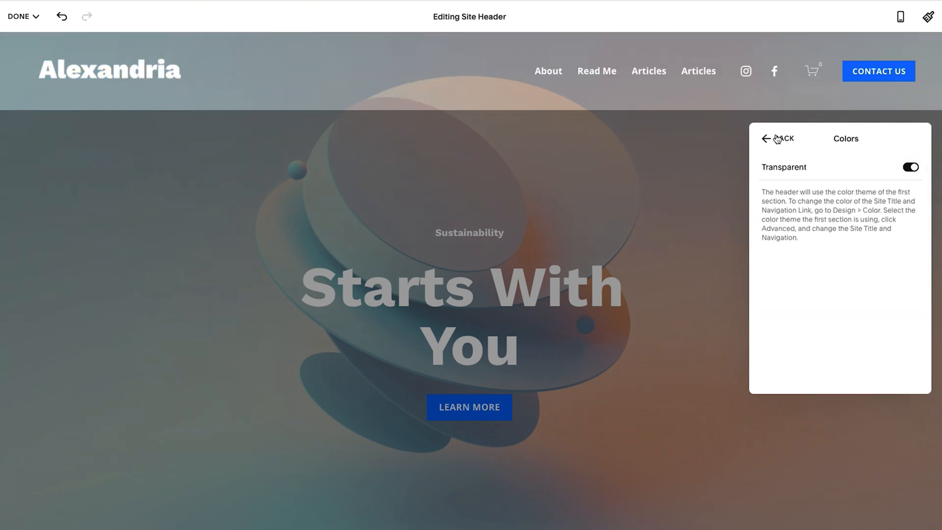
click(777, 140)
scroll(800, 194, down, 1)
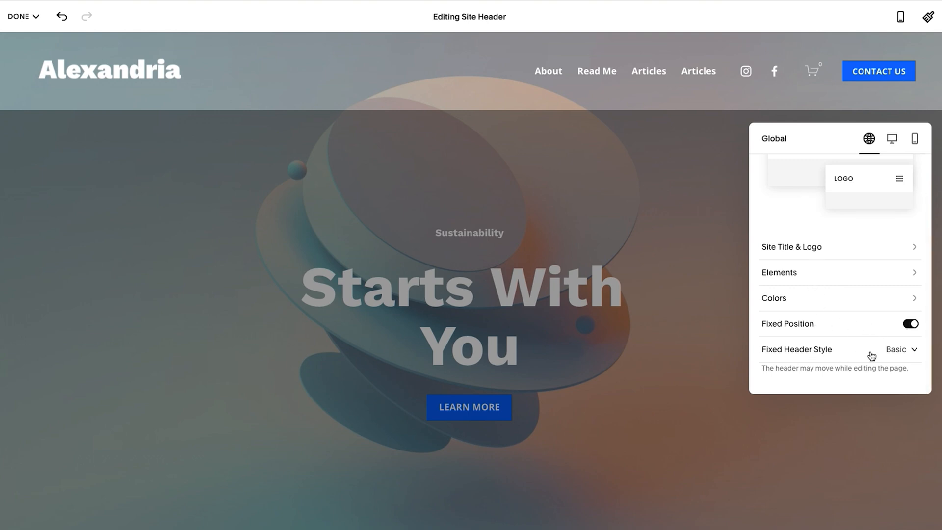
Save the header changes, exit the editor and check how the Basic fixed header behaves while scrolling the home page.
click(327, 272)
click(20, 16)
click(23, 38)
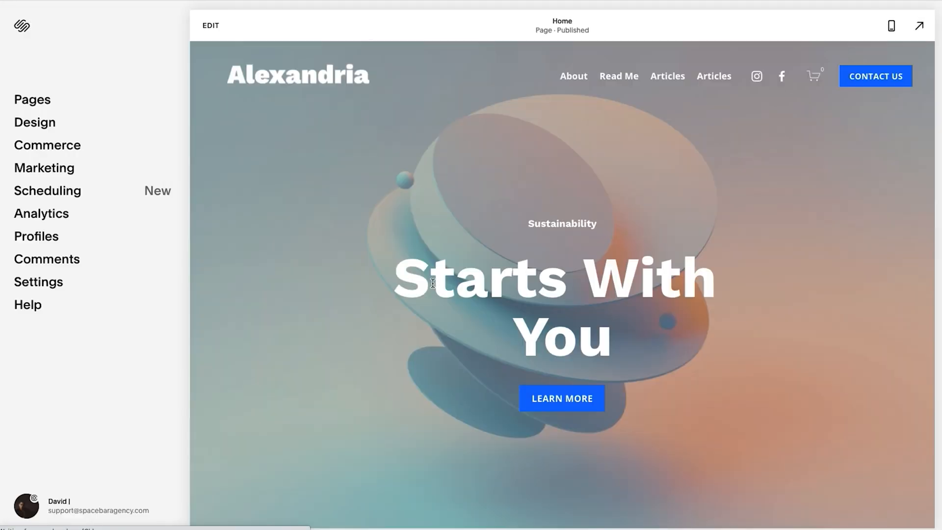
scroll(432, 283, down, 7)
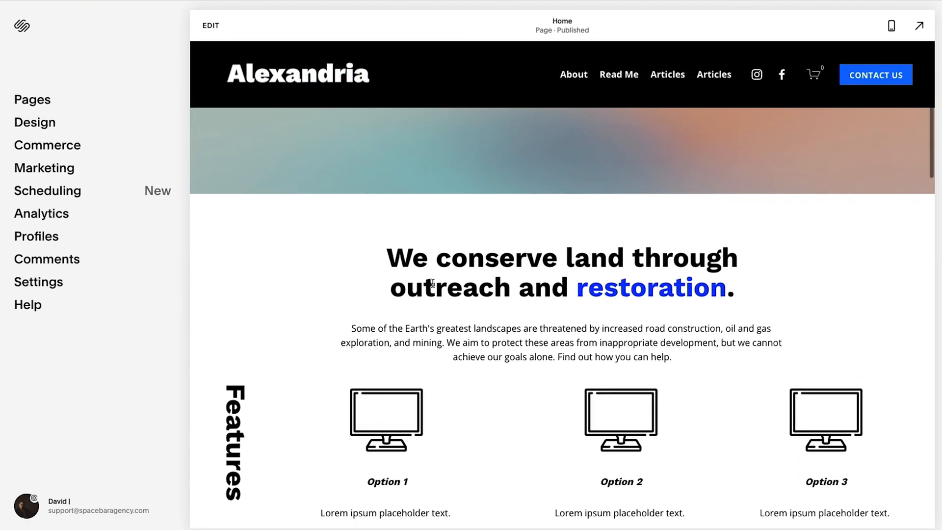
scroll(433, 283, up, 7)
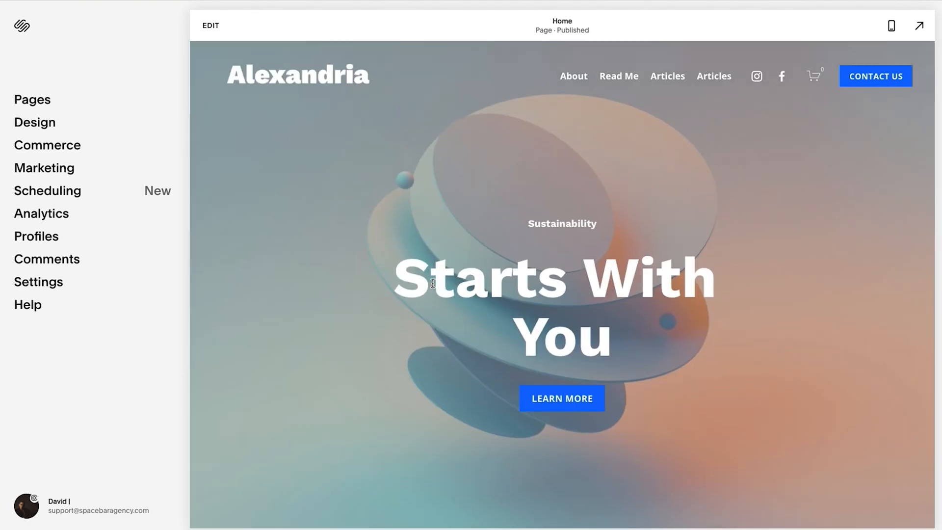
scroll(432, 283, down, 15)
scroll(432, 285, up, 15)
Set the site header's fixed header style to Scroll Back and close the header settings.
scroll(432, 284, down, 2)
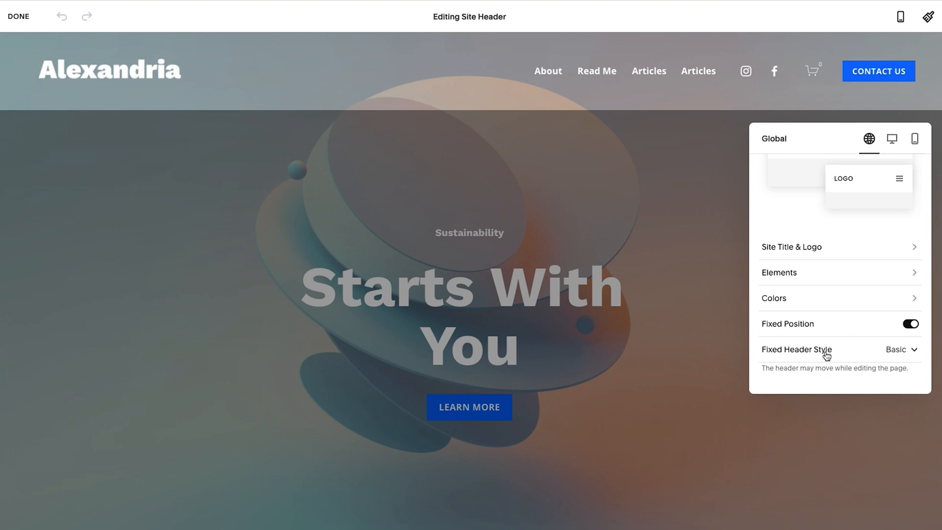
click(826, 354)
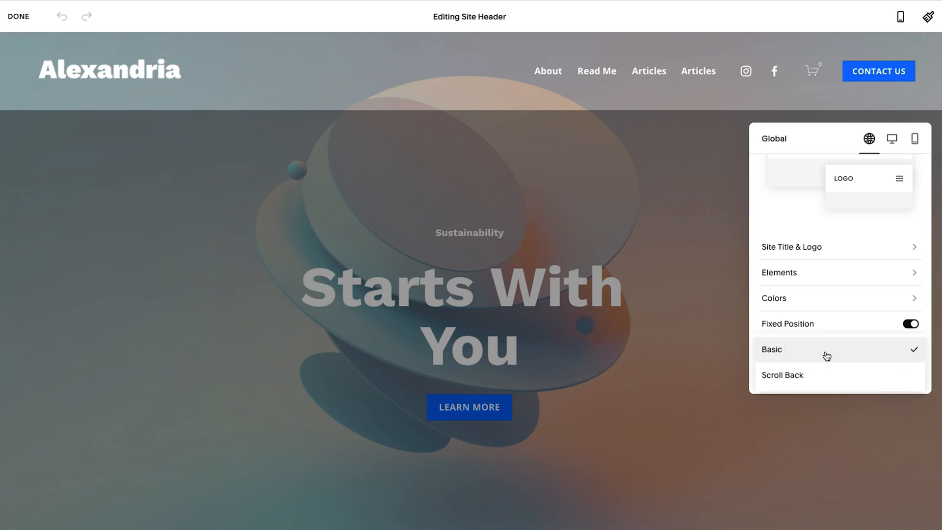
click(804, 376)
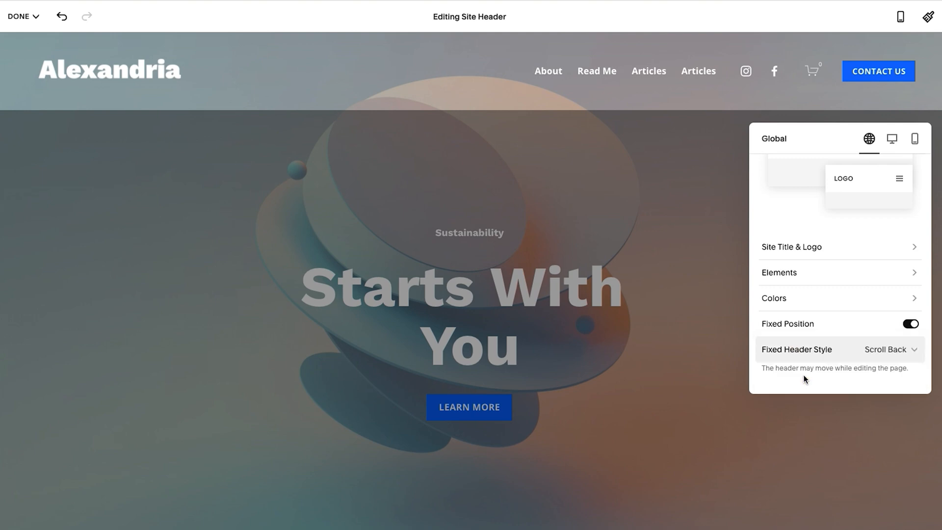
click(475, 249)
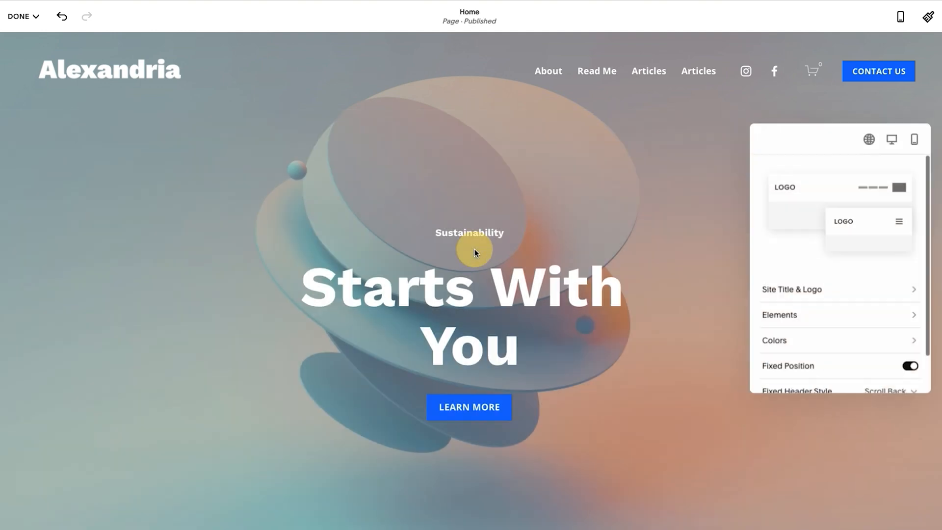
Apply the Dark 1 color theme to the home page's first section and save the page.
click(825, 142)
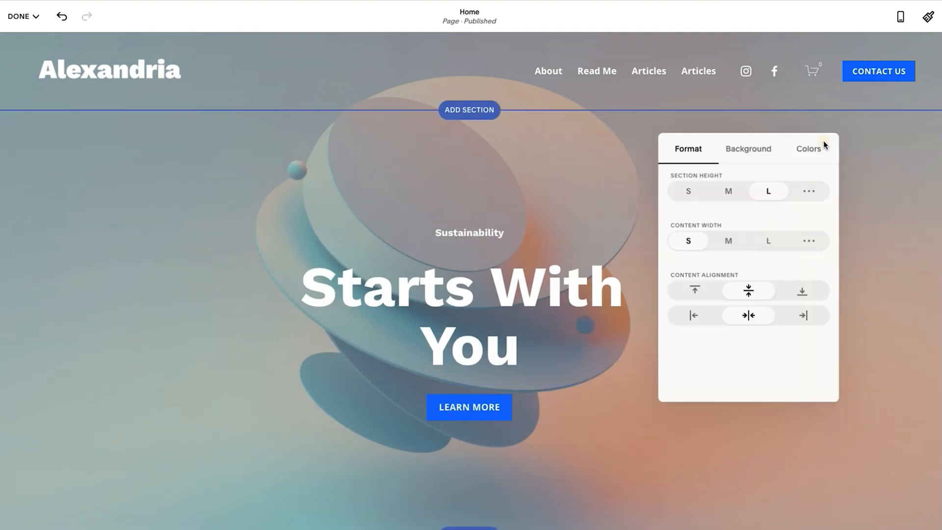
click(811, 150)
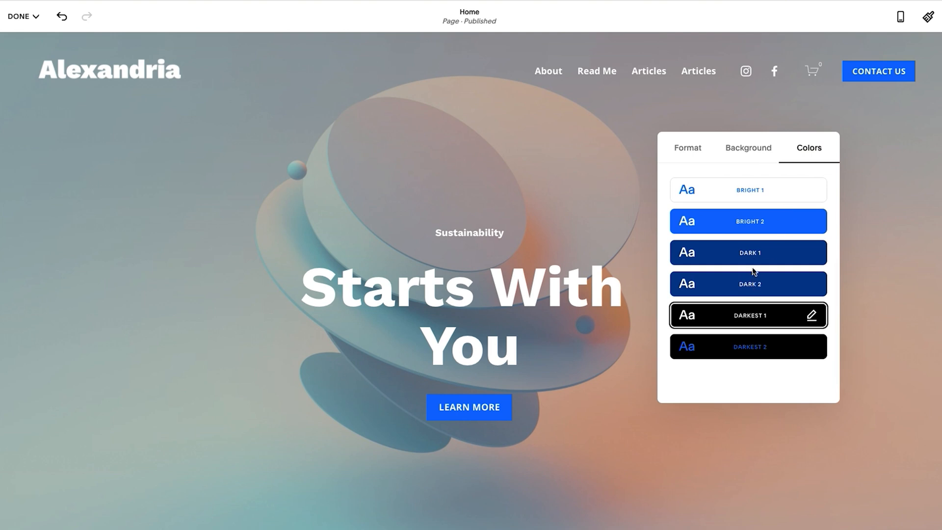
click(750, 251)
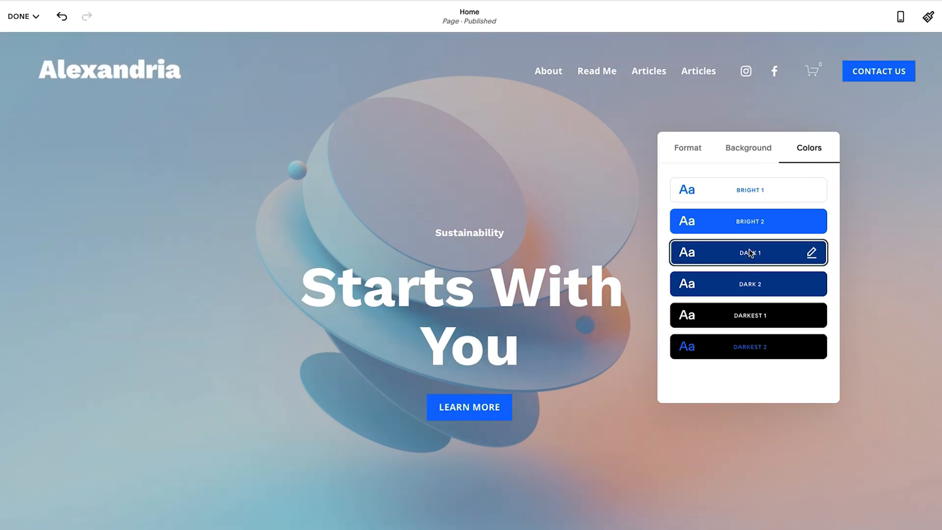
click(20, 16)
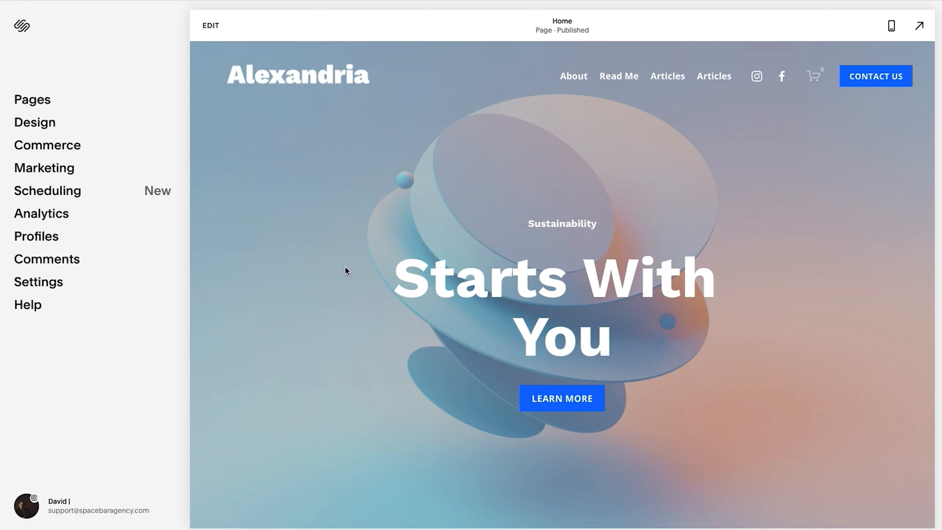
Examine how the Scroll Back header behaves when moving down and back up the home page.
scroll(346, 268, down, 10)
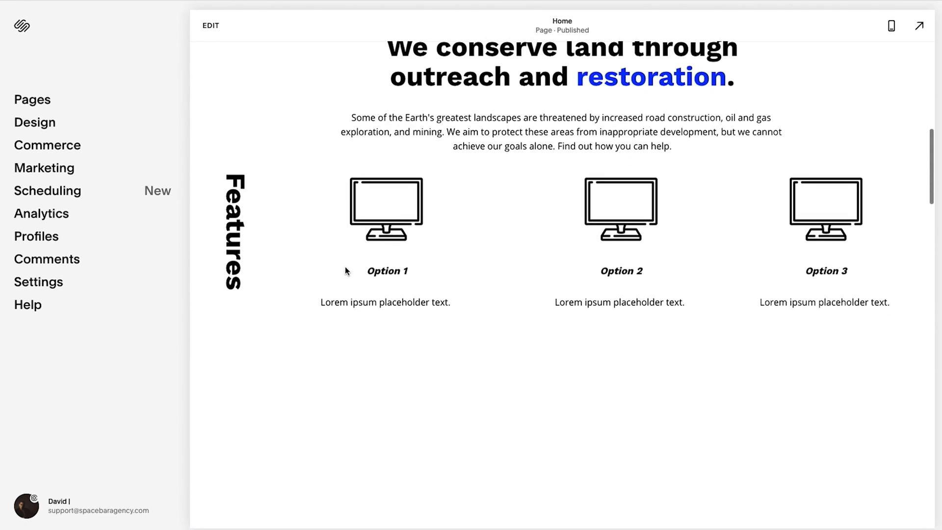
scroll(346, 270, down, 5)
scroll(346, 270, down, 5)
scroll(347, 271, down, 5)
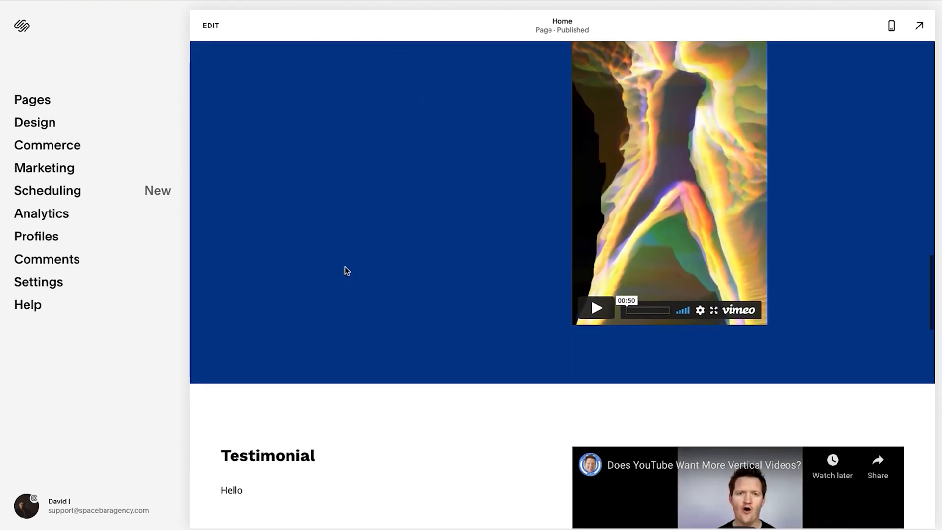
scroll(346, 271, up, 10)
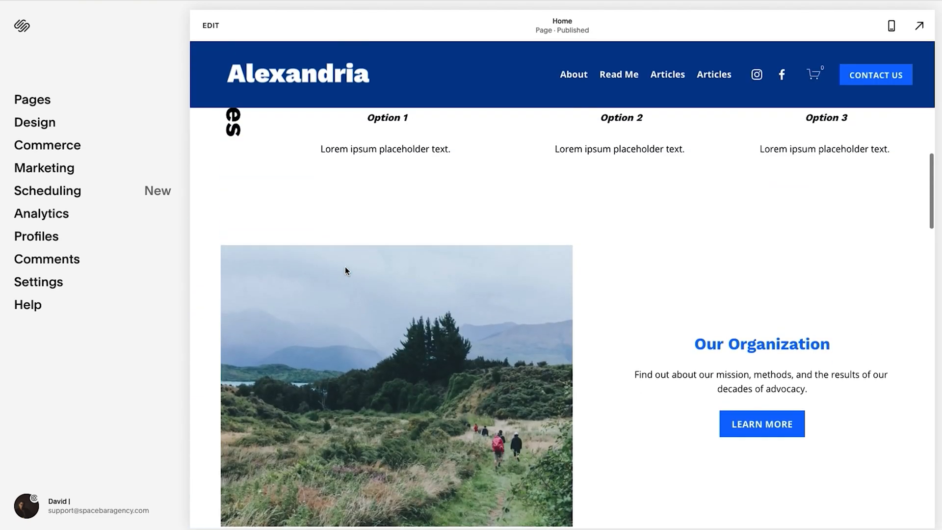
scroll(345, 271, down, 15)
scroll(345, 268, down, 10)
scroll(346, 268, up, 8)
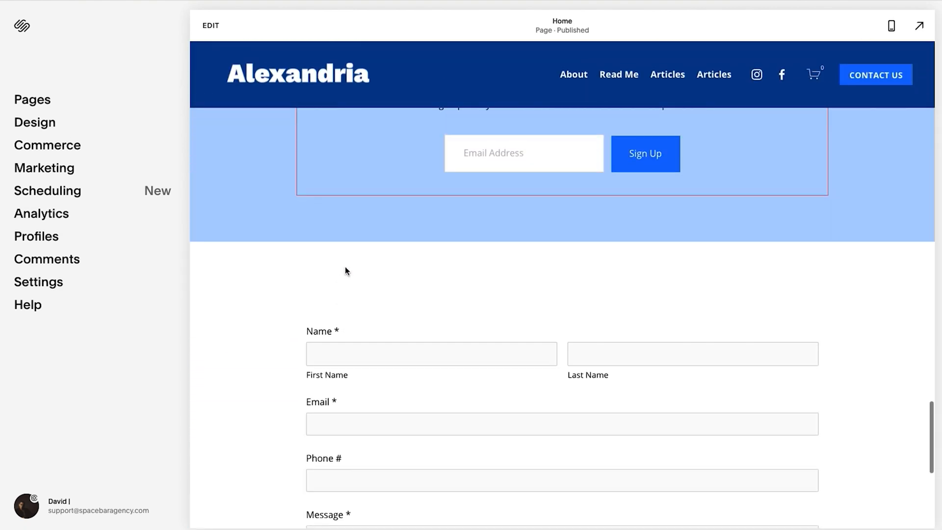
scroll(345, 267, up, 2)
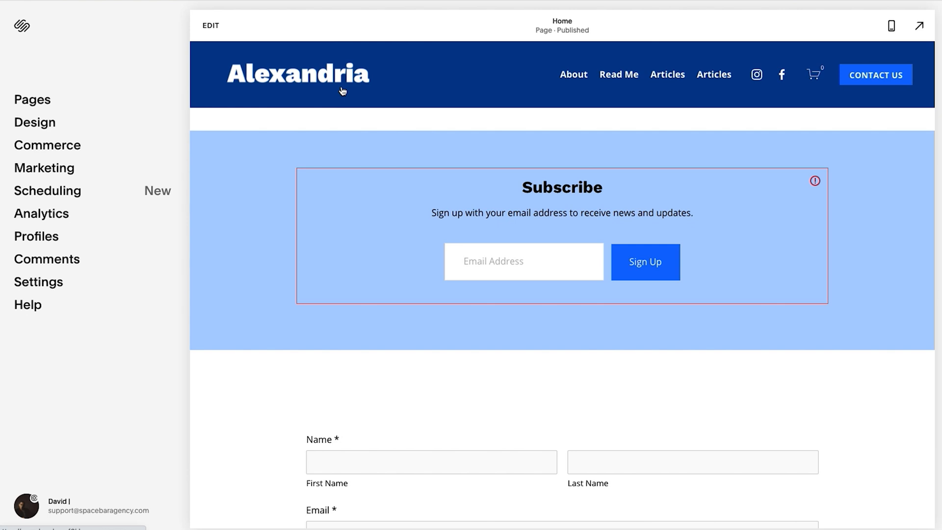
scroll(358, 165, up, 6)
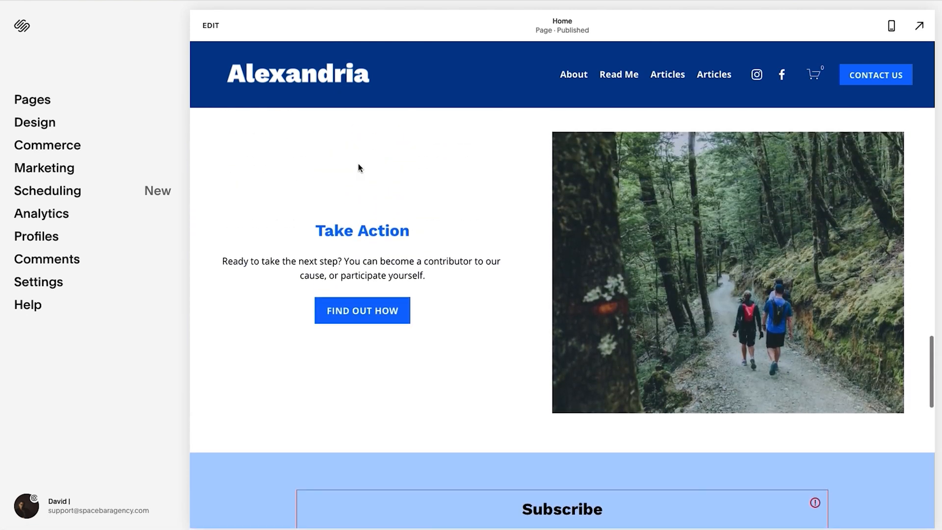
scroll(358, 167, up, 3)
scroll(358, 167, down, 2)
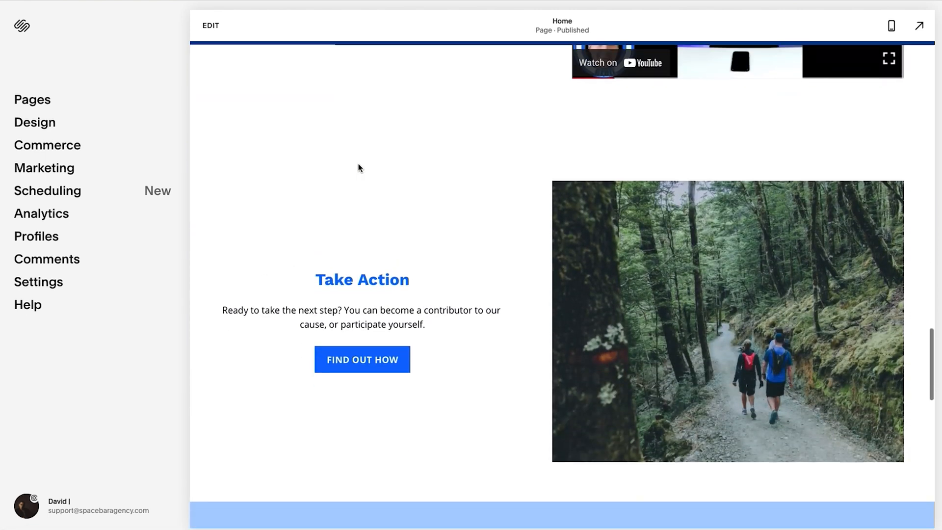
scroll(359, 167, down, 4)
scroll(359, 168, down, 1)
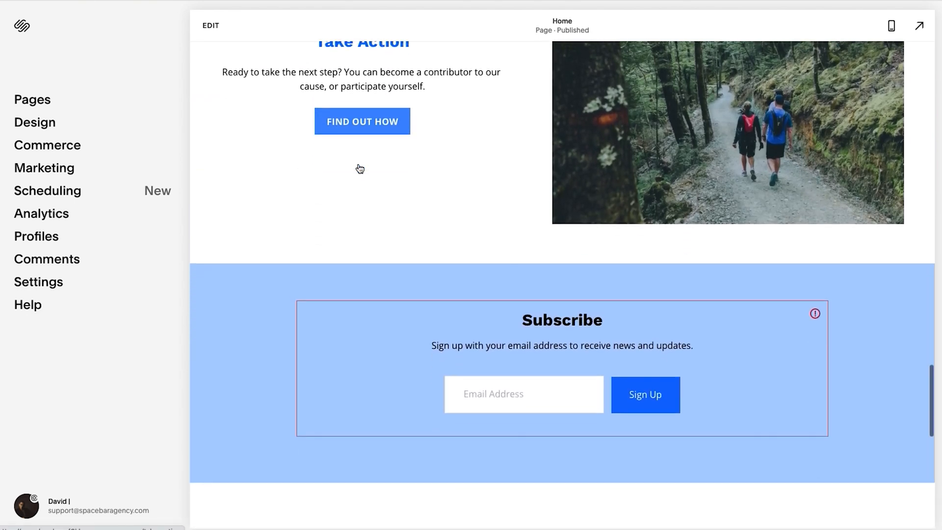
scroll(360, 169, down, 1)
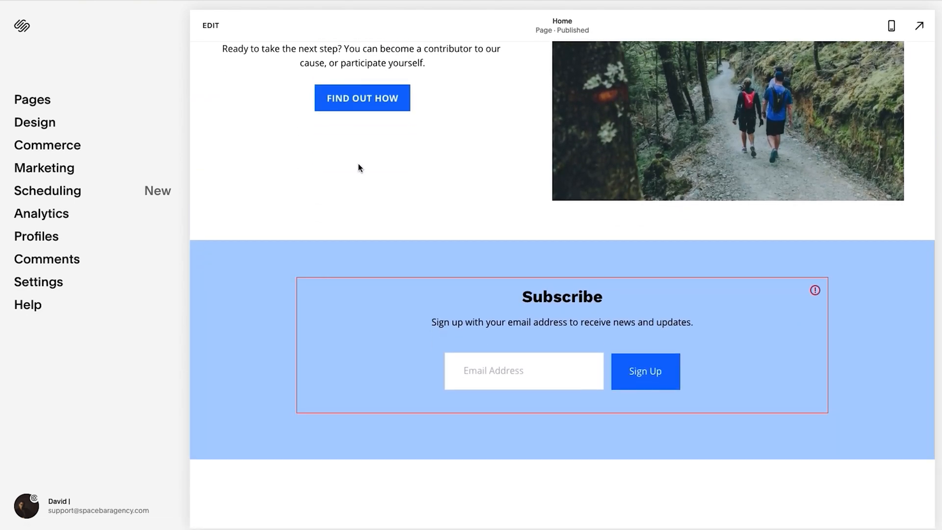
scroll(358, 168, up, 20)
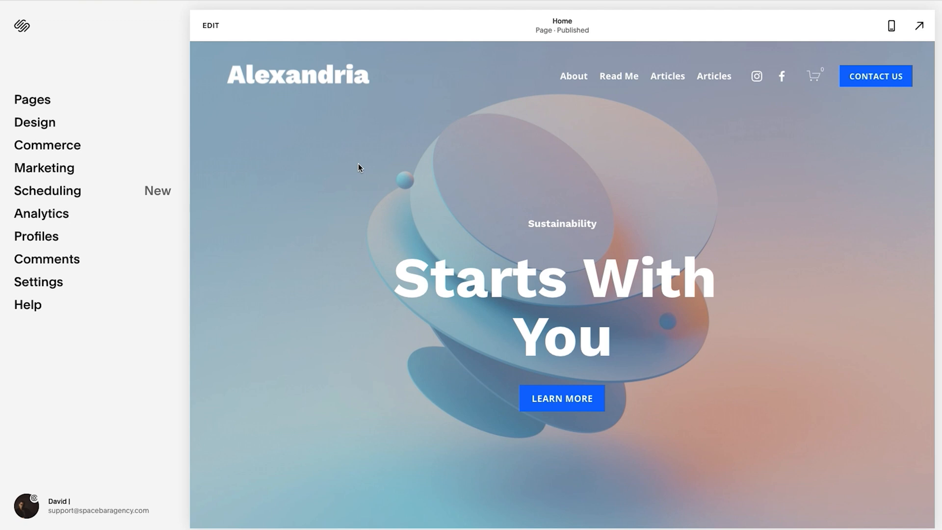
Reopen the home page's site header for editing and set its fixed header style to Basic.
click(211, 25)
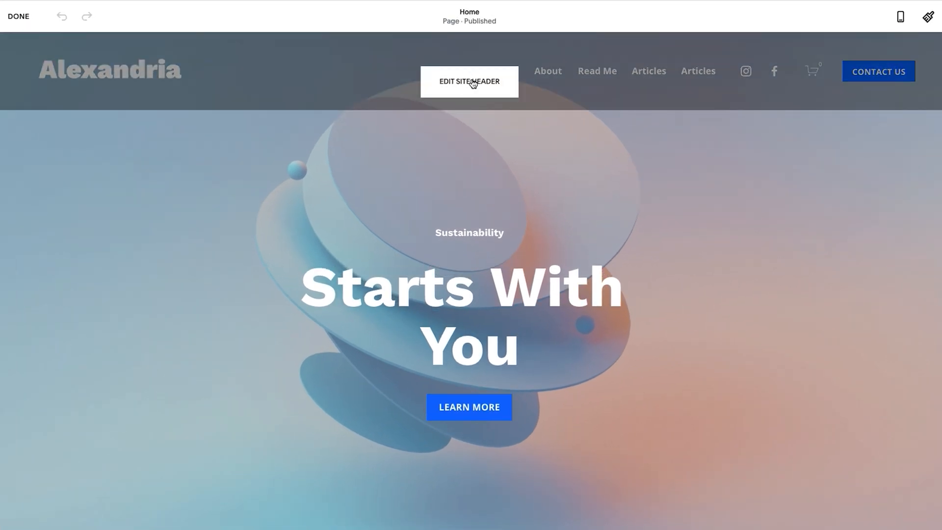
click(472, 80)
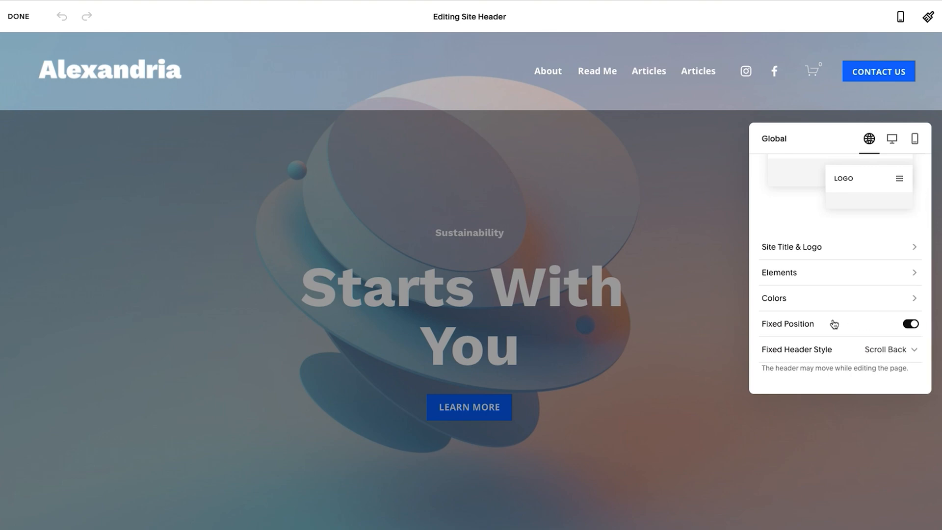
click(891, 350)
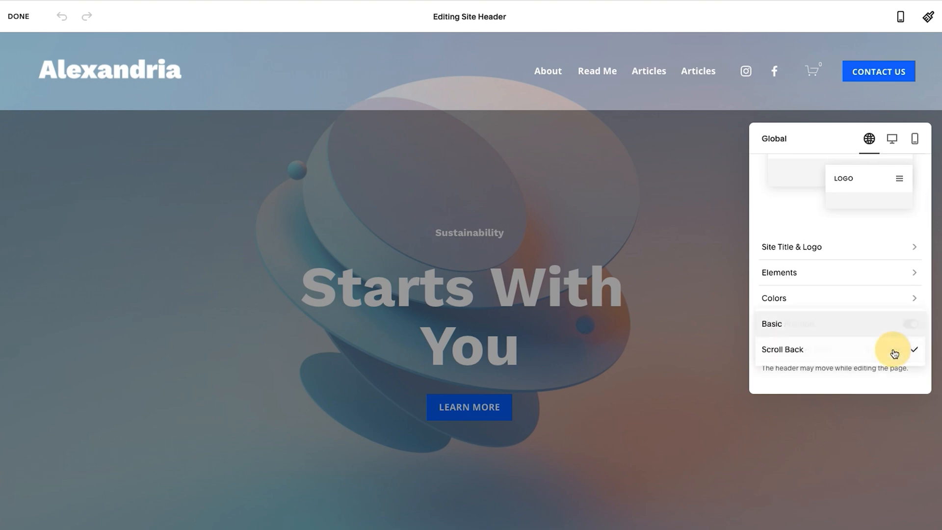
click(821, 326)
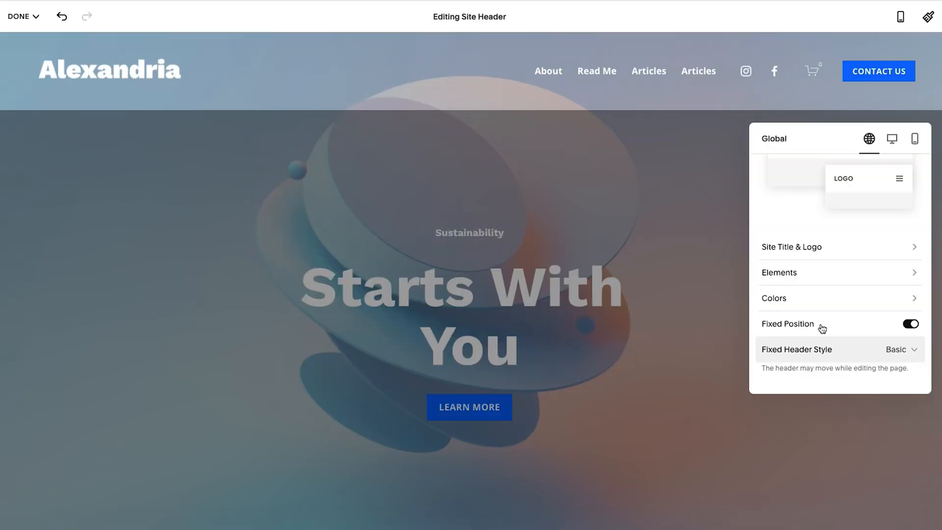
Try the desktop header layouts with navigation beside the logo, centered navigation and a centered logo, and restore the first layout.
click(893, 139)
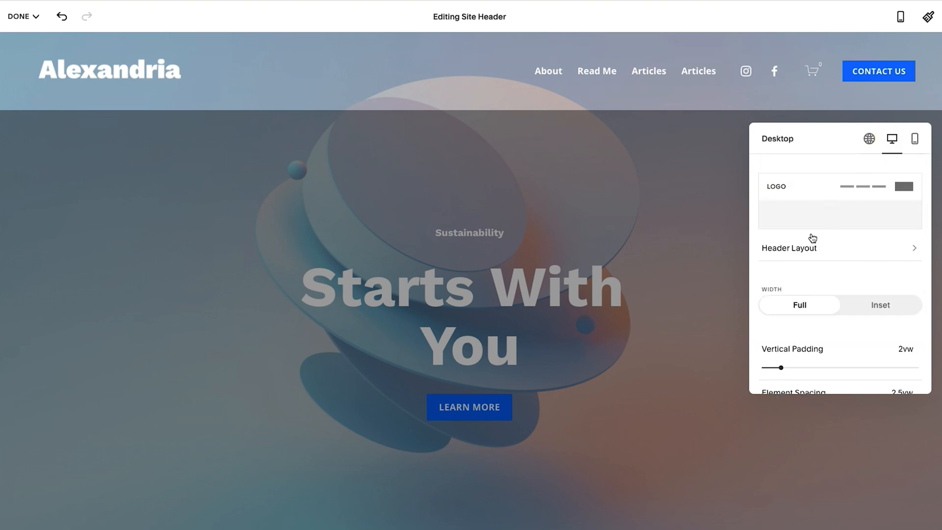
click(811, 249)
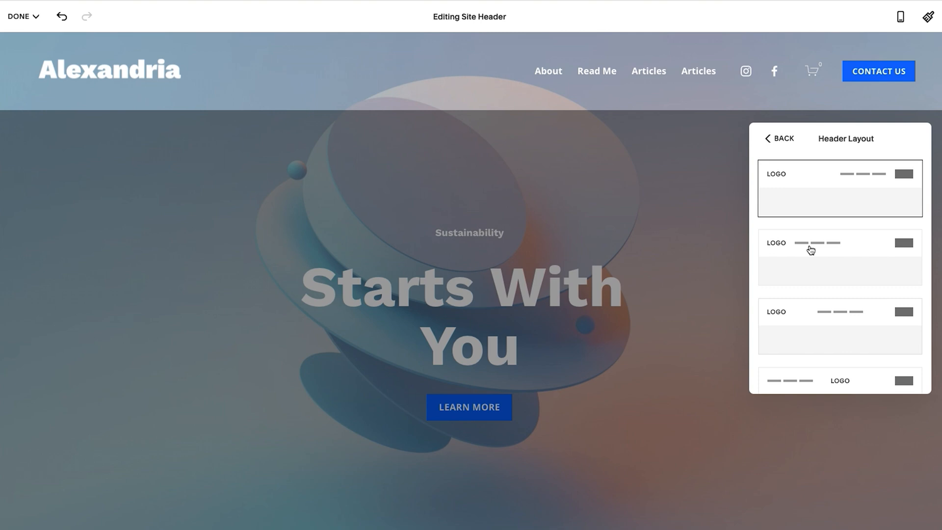
click(811, 250)
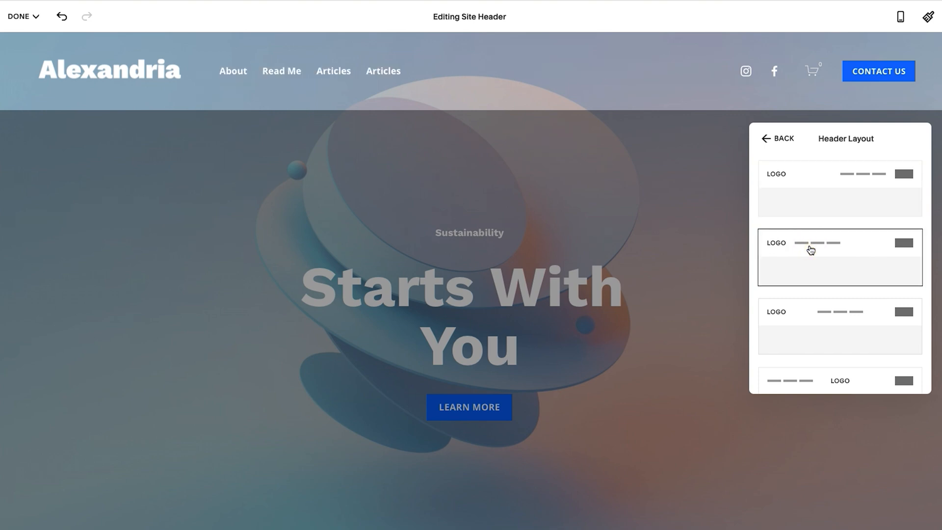
scroll(811, 251, down, 1)
click(853, 273)
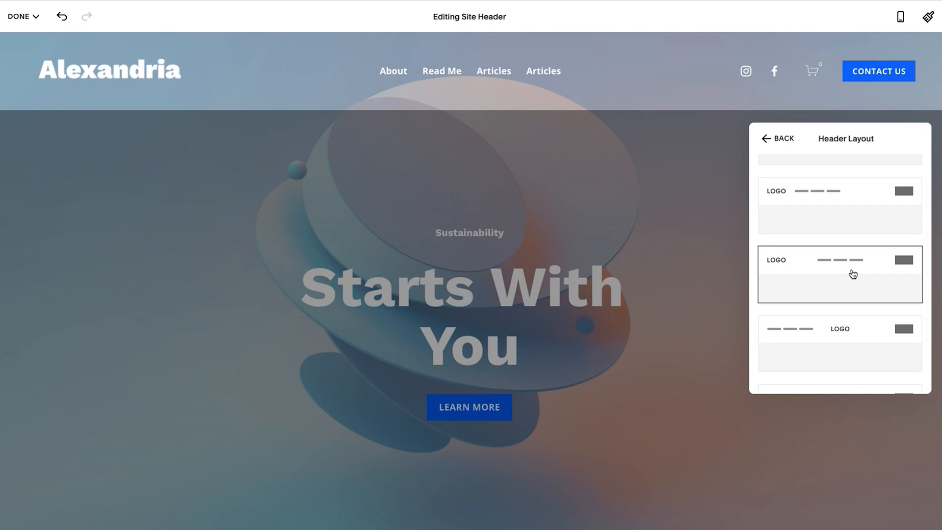
scroll(853, 273, down, 1)
click(843, 295)
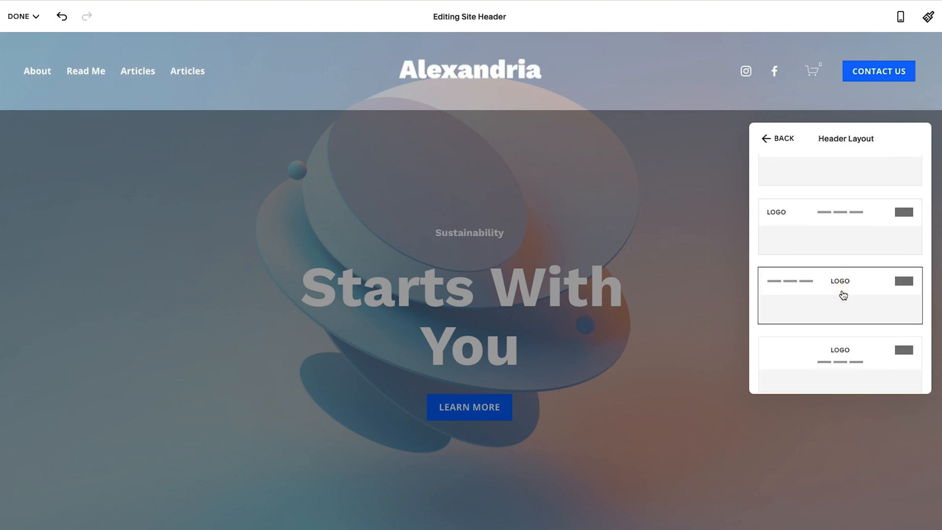
scroll(843, 294, down, 1)
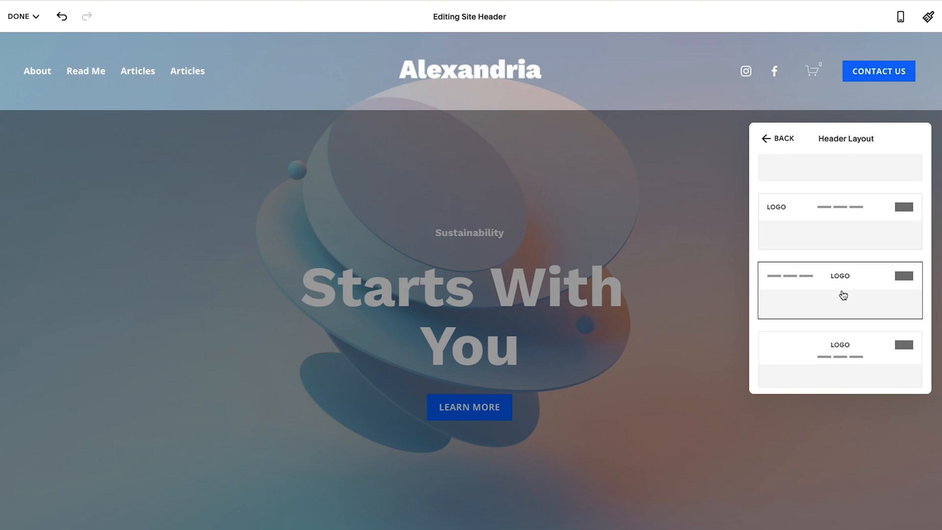
scroll(843, 295, up, 2)
click(848, 201)
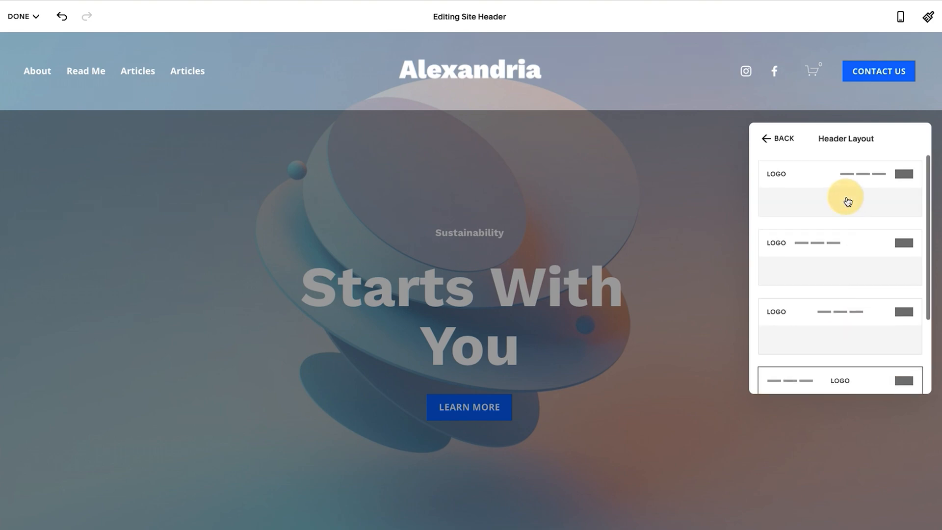
Try each alternative desktop layout through the logo stacked above the navigation, and return to the logo-left, links-right layout.
scroll(848, 201, down, 1)
click(854, 205)
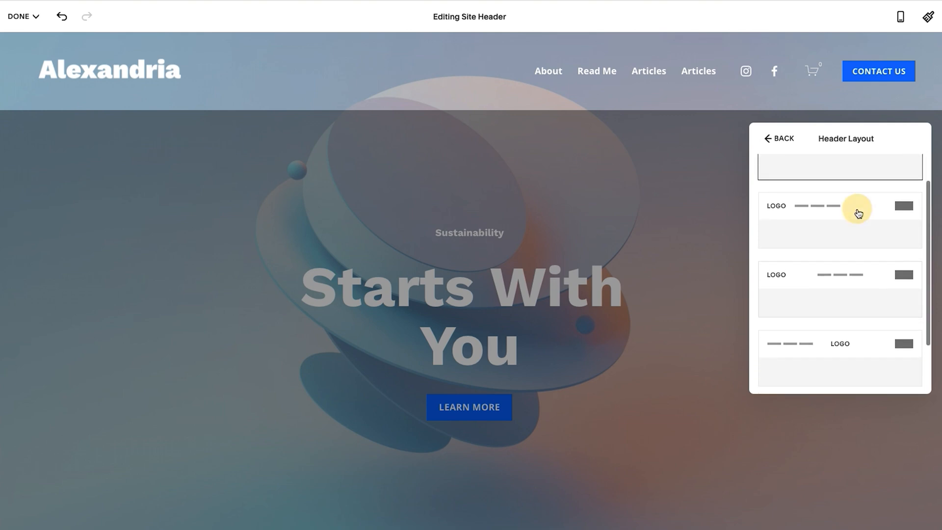
scroll(847, 265, down, 2)
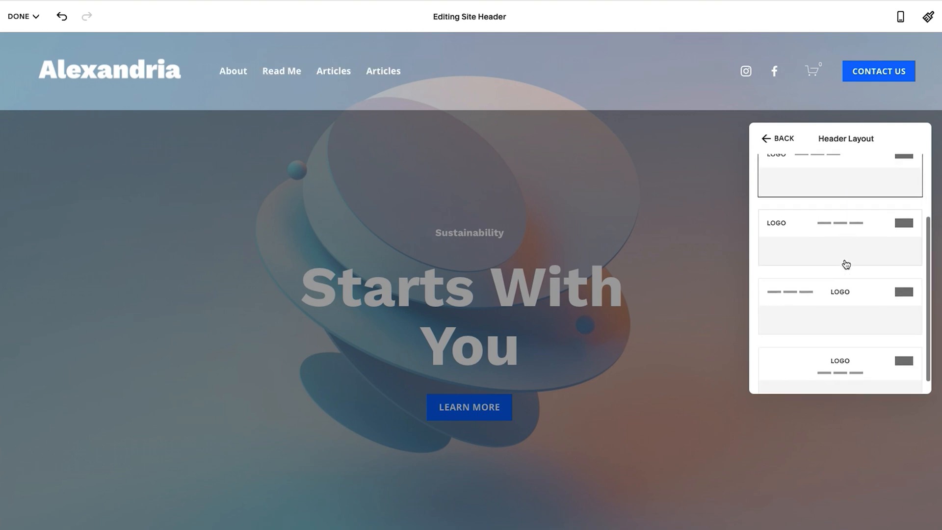
click(830, 243)
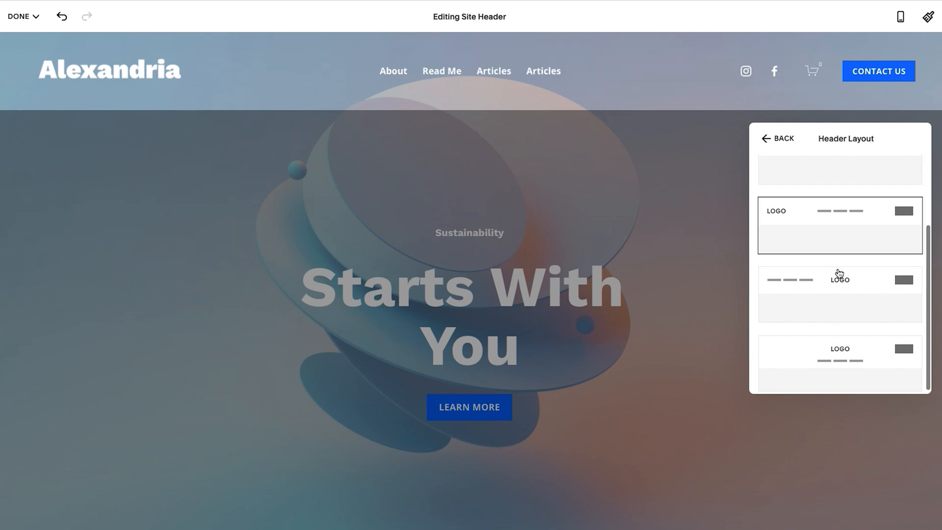
click(840, 290)
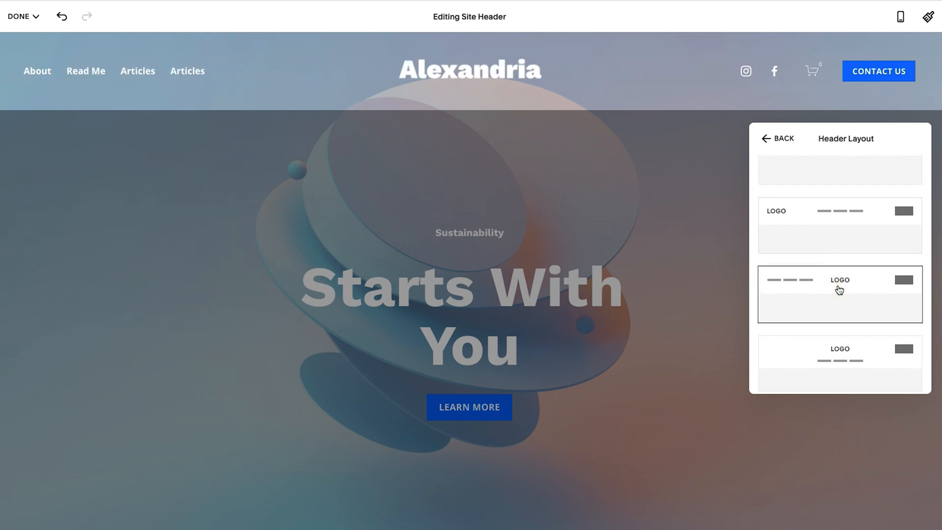
click(844, 343)
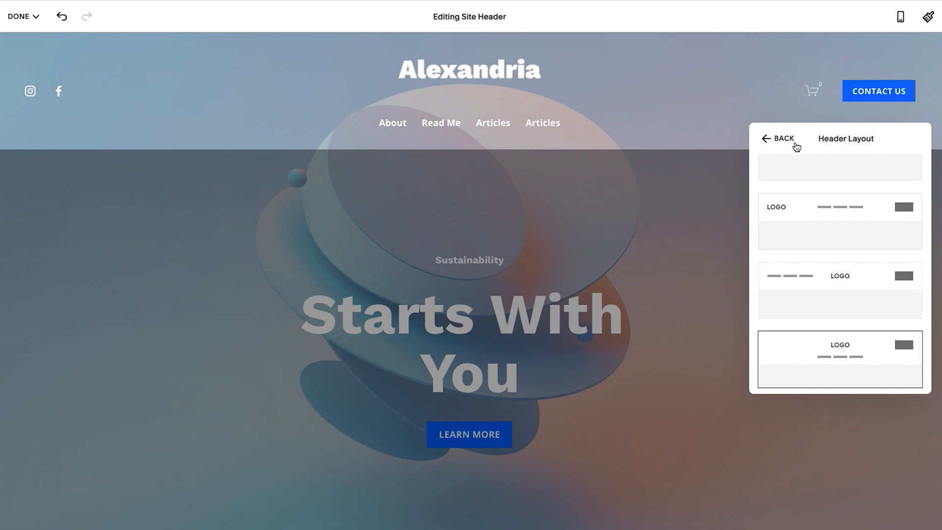
scroll(828, 282, up, 1)
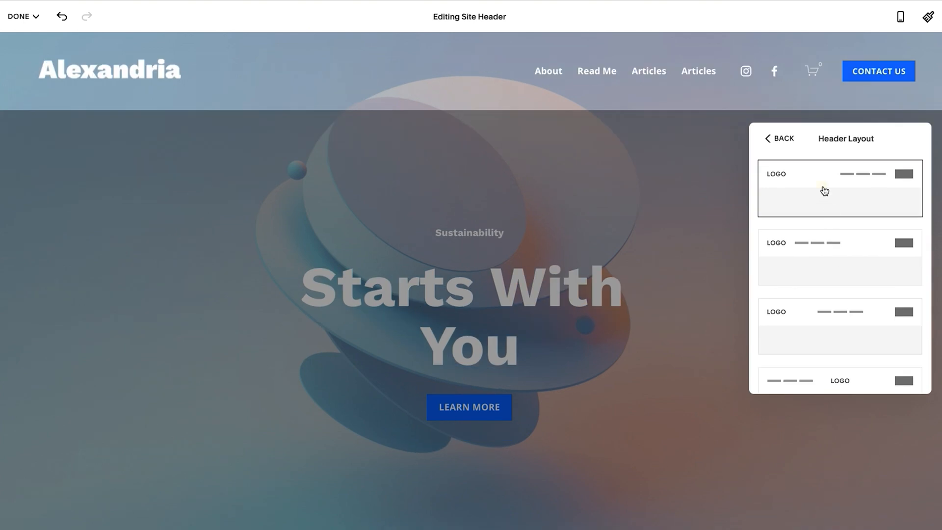
click(787, 140)
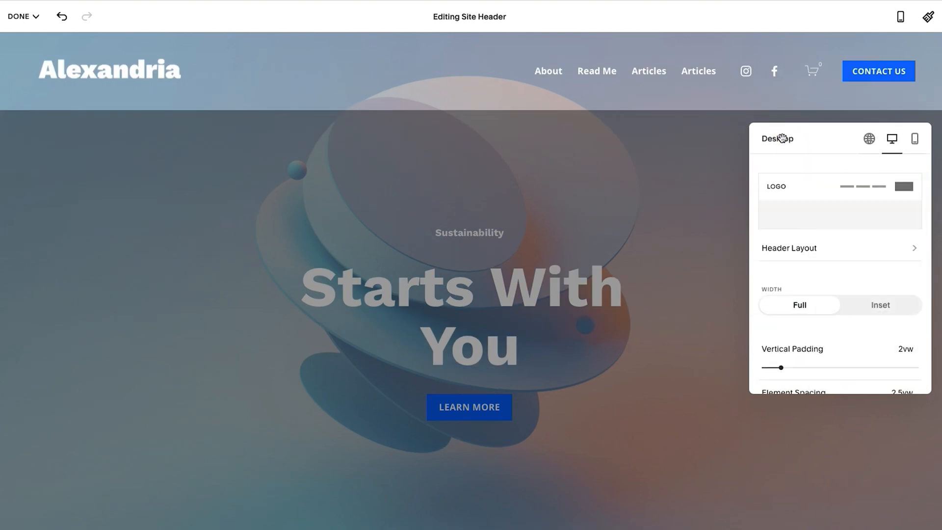
Try the Inset width for the desktop header and return it to Full.
scroll(817, 224, down, 1)
scroll(822, 239, down, 1)
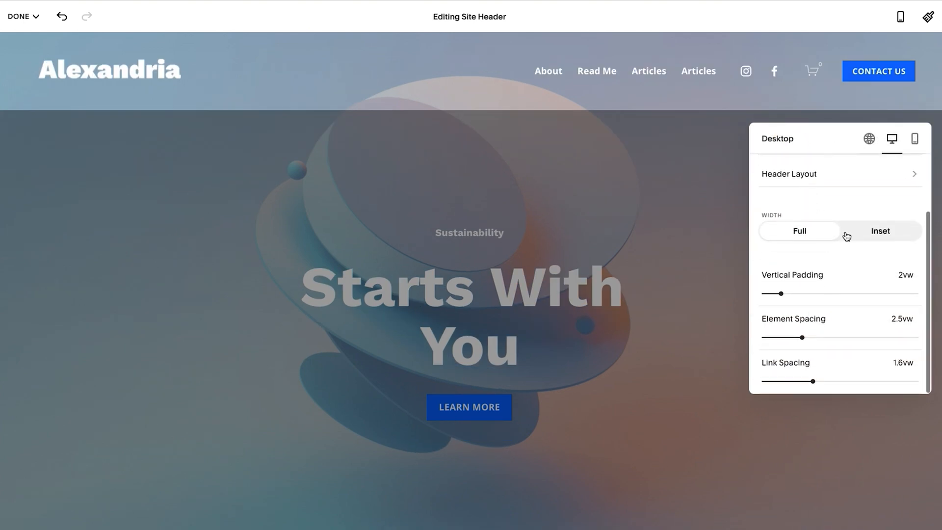
click(885, 234)
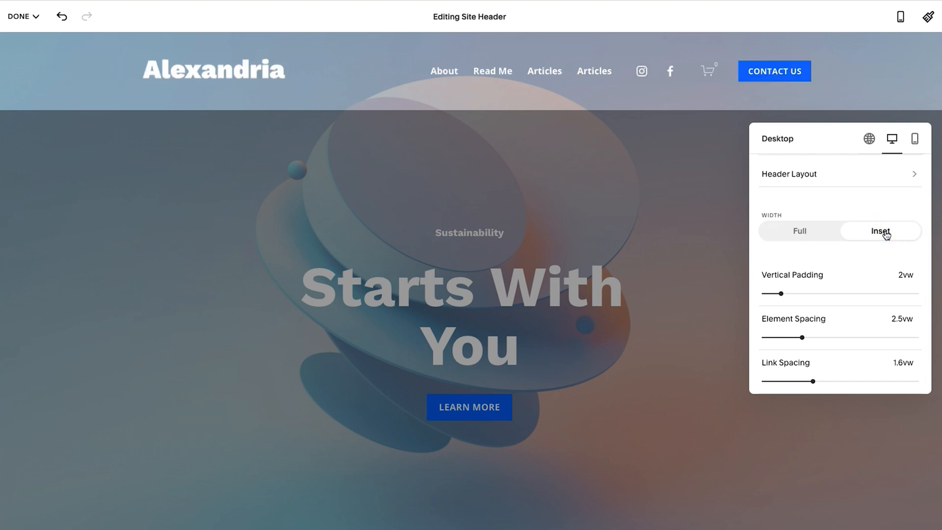
click(884, 233)
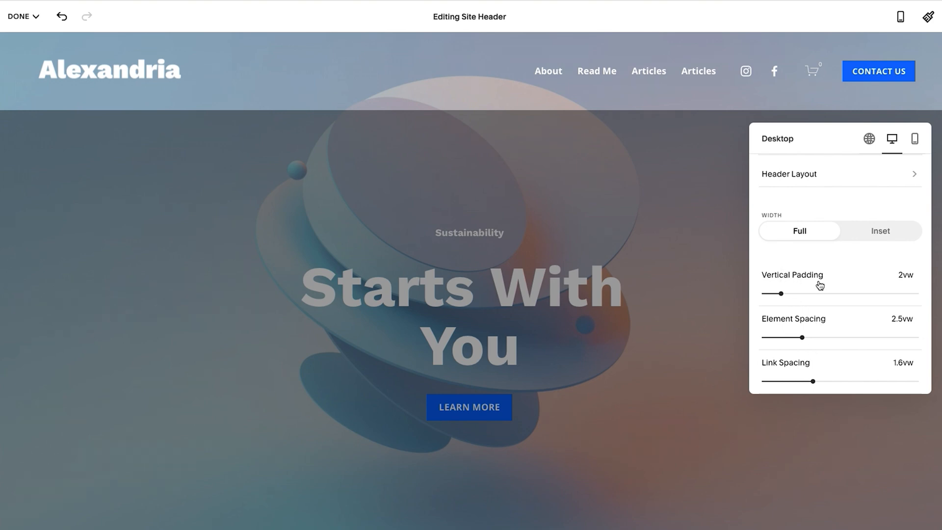
Try larger and smaller vertical padding on the desktop header and set it to 1.6vw.
click(835, 294)
click(788, 293)
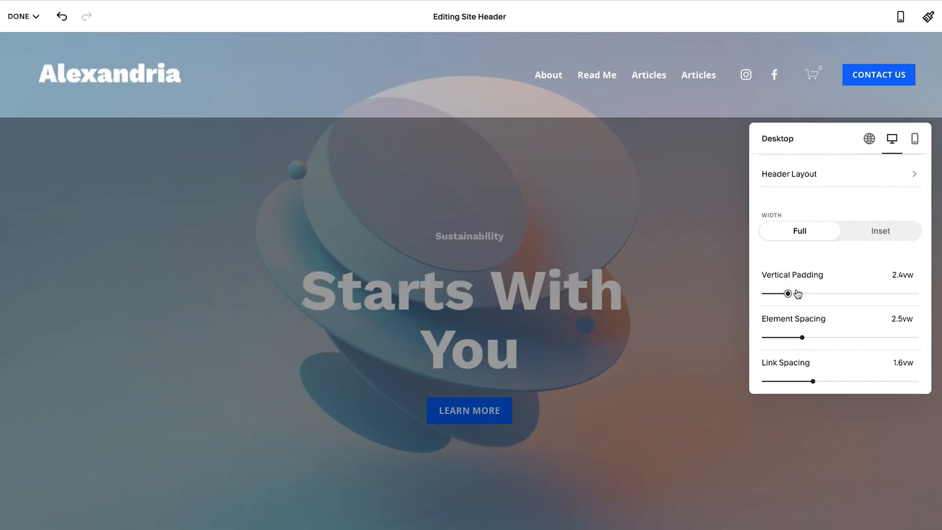
click(867, 294)
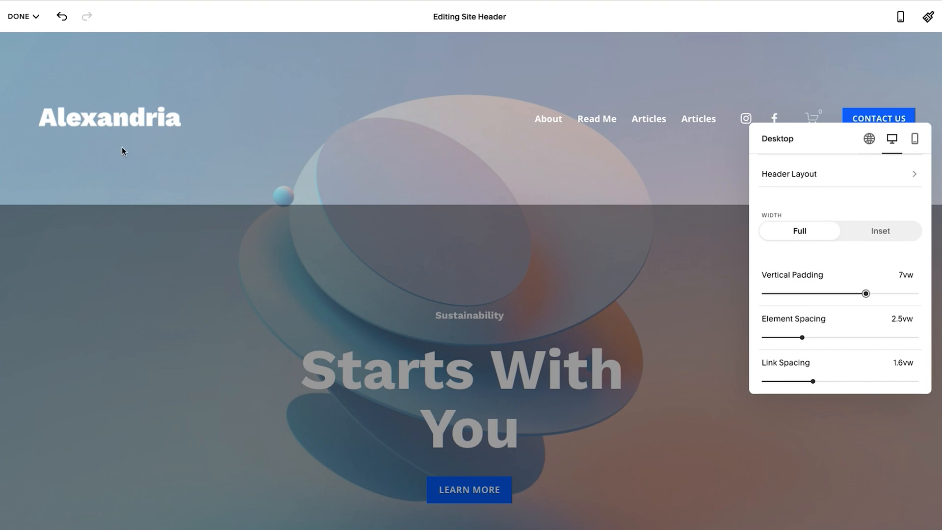
click(787, 293)
drag(784, 293, 775, 293)
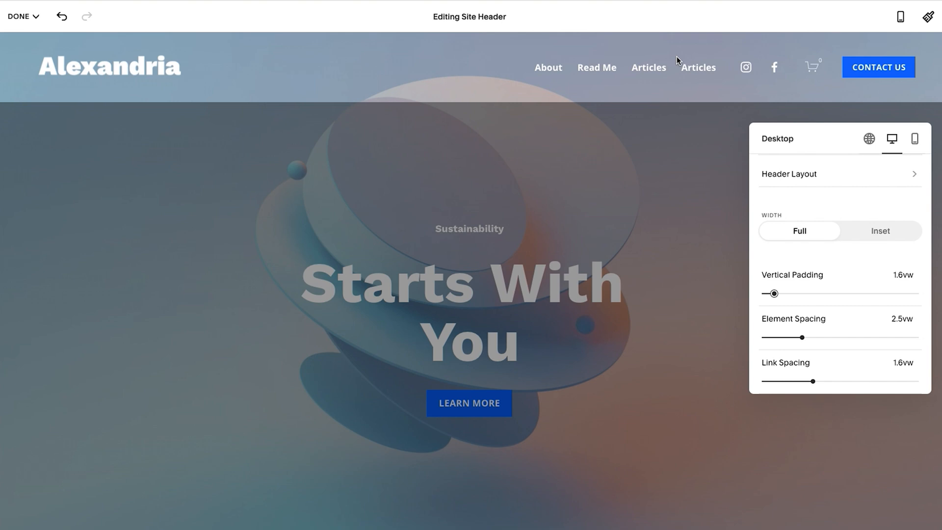
drag(774, 293, 744, 296)
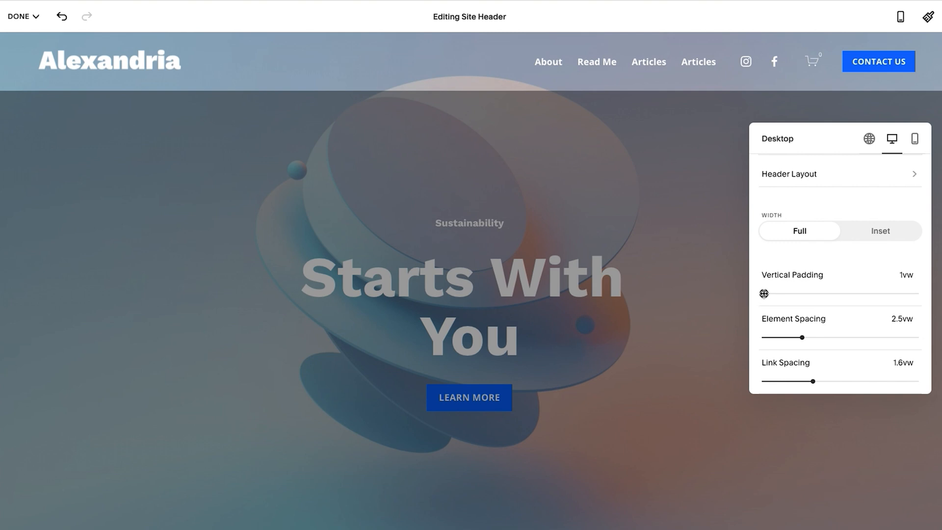
mouse_move(764, 294)
mouse_down()
mouse_move(755, 294)
mouse_move(832, 293)
mouse_move(774, 295)
mouse_up()
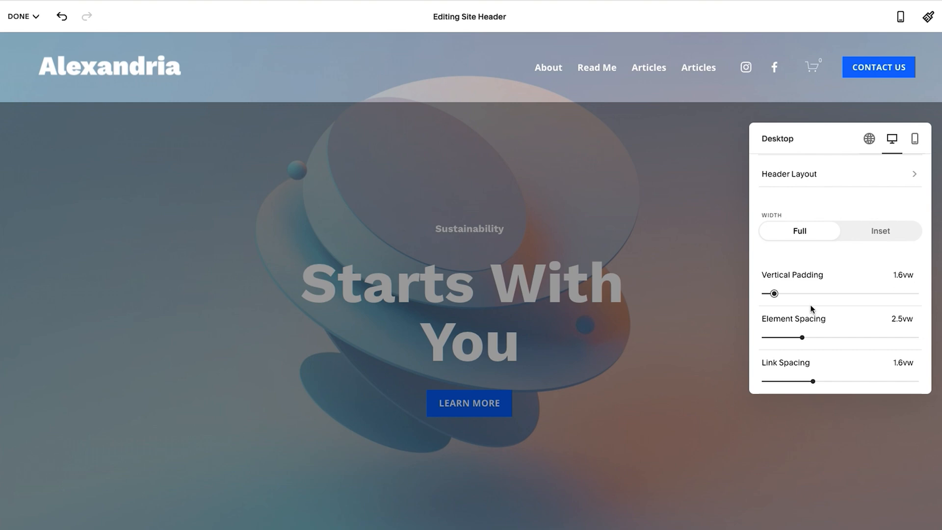
Try wider and tighter spacing in the desktop header, setting element spacing to 1.8vw and link spacing to 1.2vw.
drag(802, 337, 794, 338)
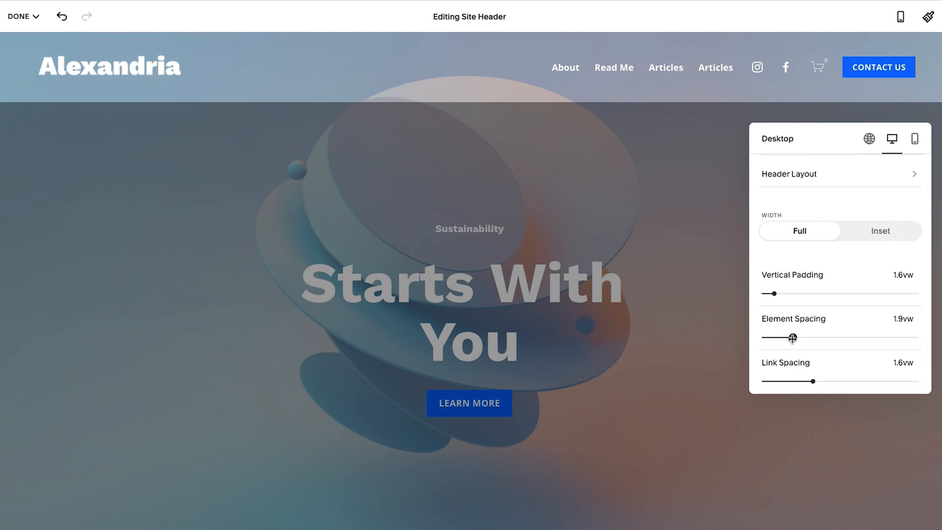
drag(791, 338, 821, 337)
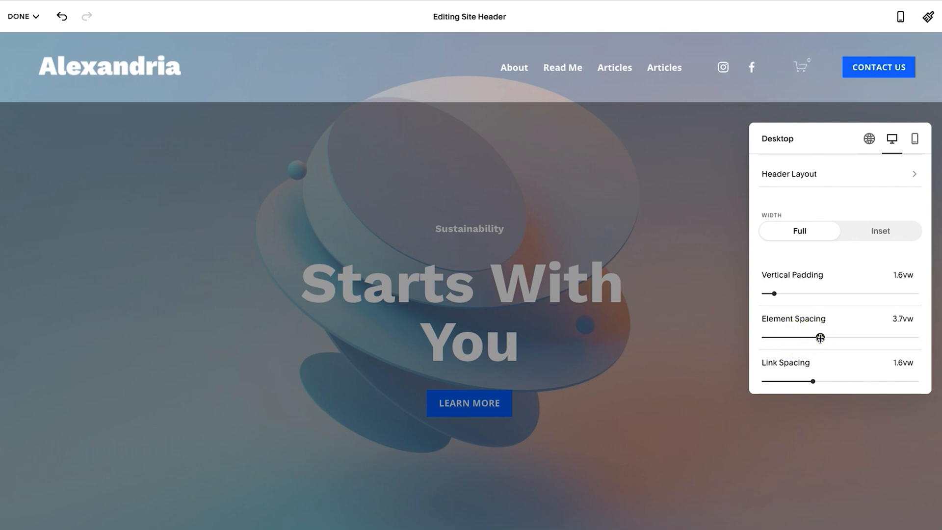
drag(821, 338, 789, 338)
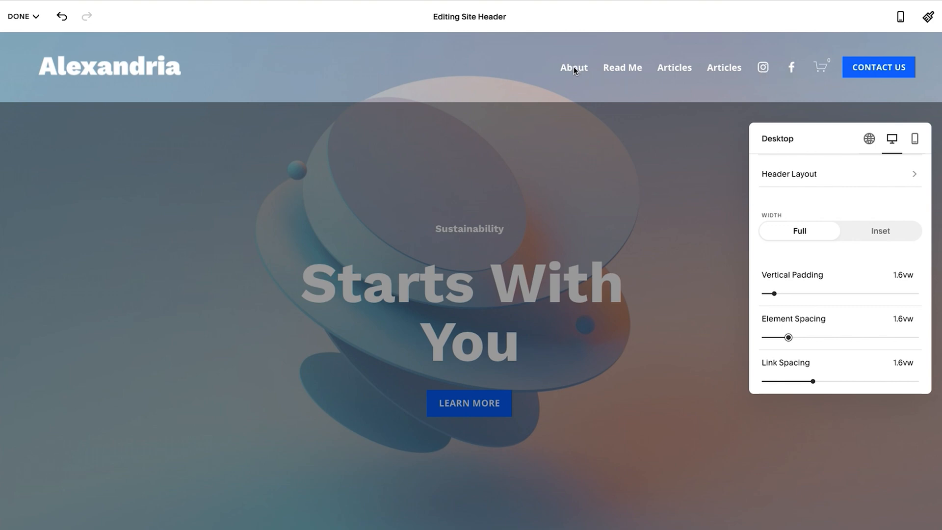
click(785, 381)
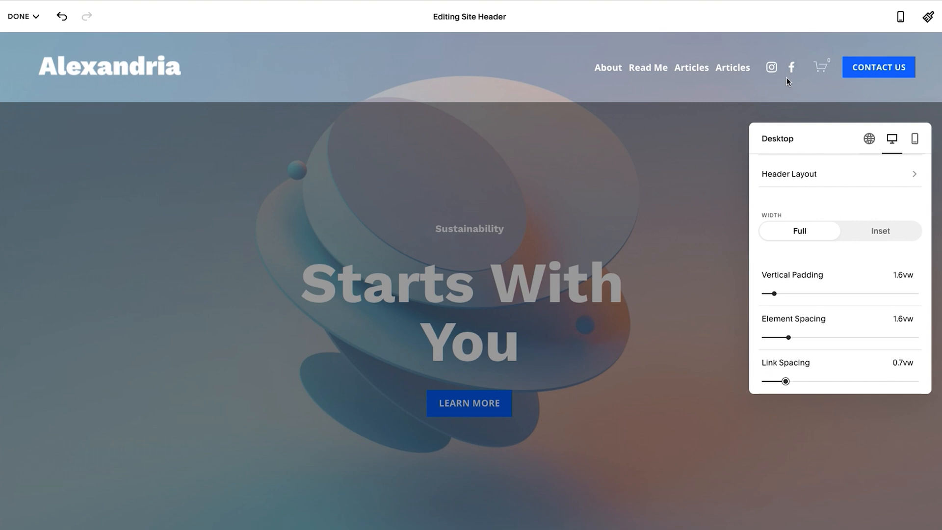
click(847, 381)
click(883, 381)
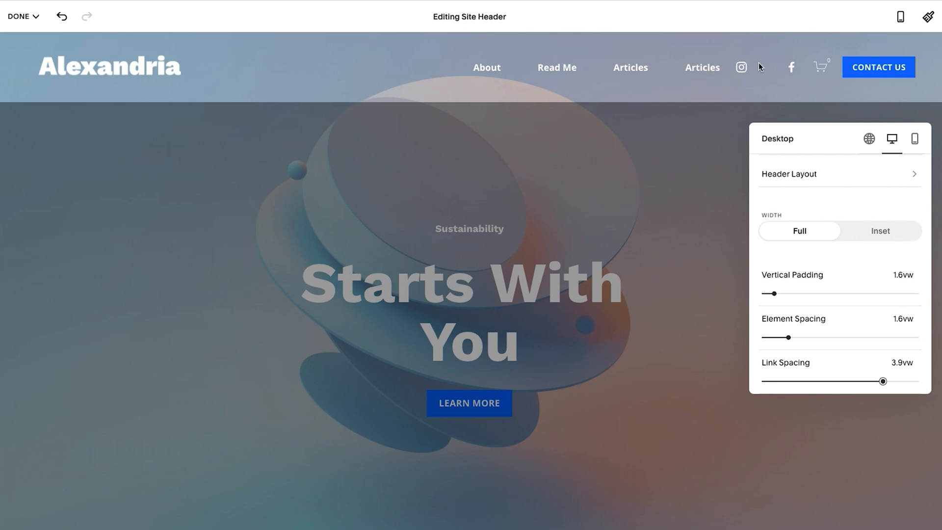
click(789, 381)
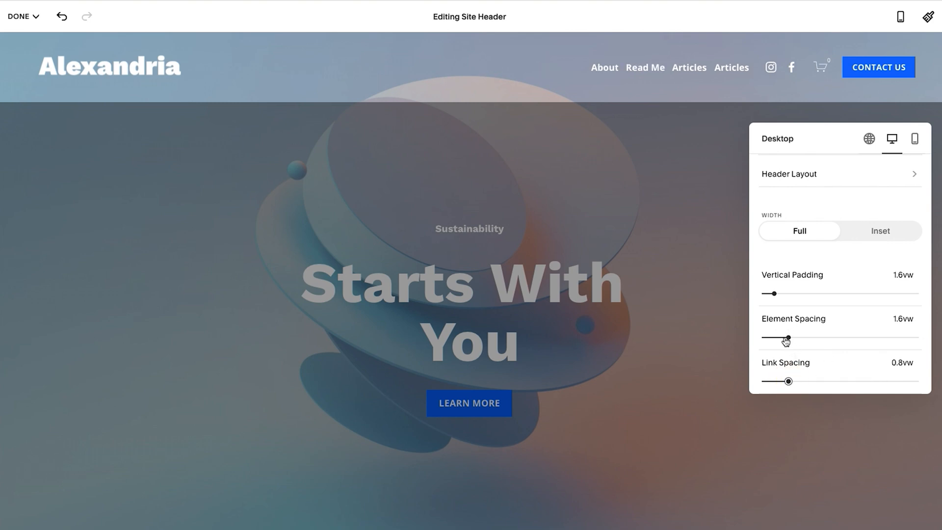
click(803, 382)
drag(805, 382, 800, 382)
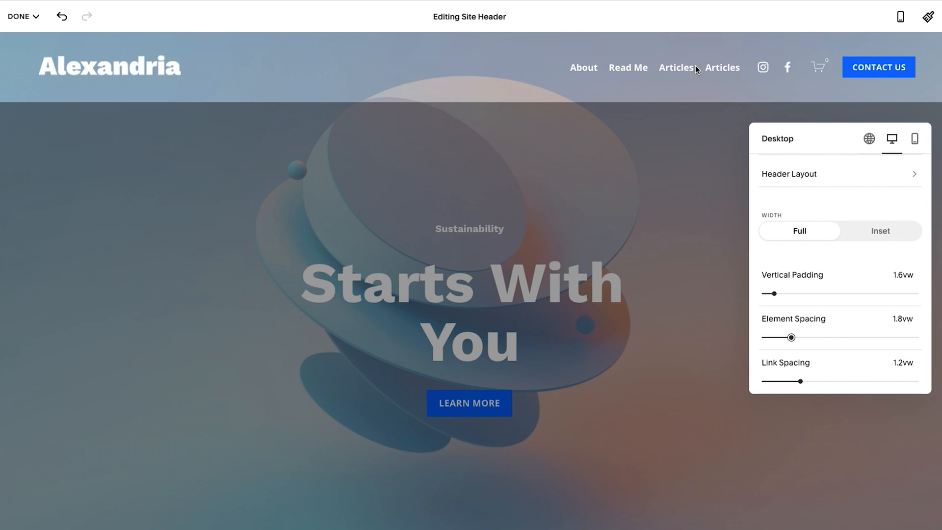
scroll(844, 216, up, 2)
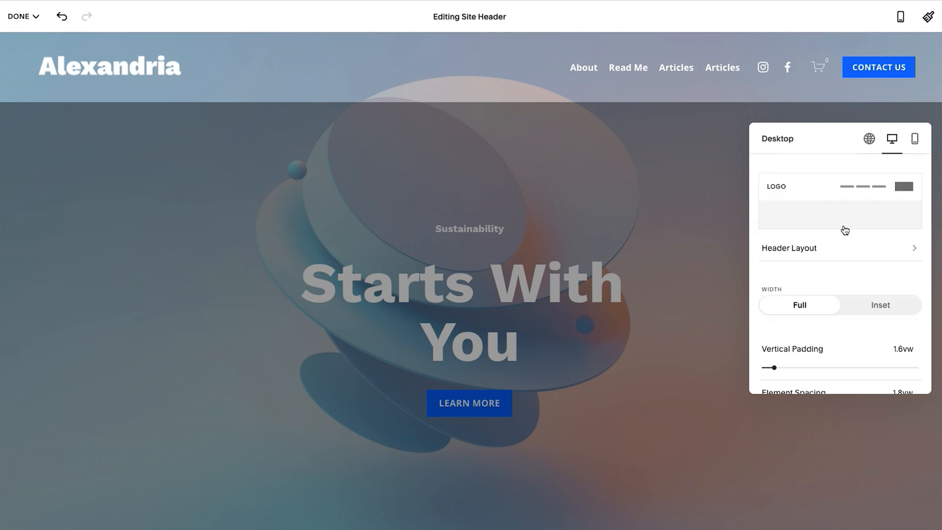
scroll(842, 256, down, 2)
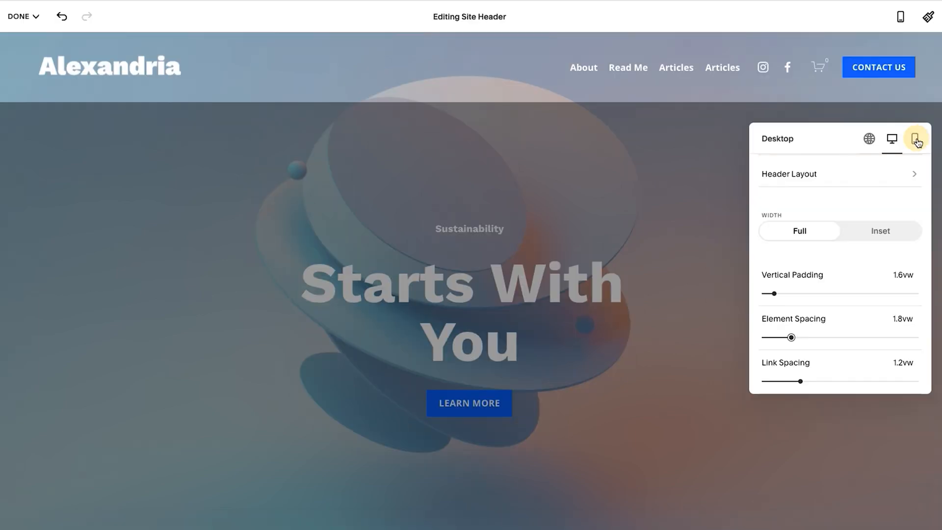
Try the alternative mobile header layouts, including the centered logo, and return to the layout with the logo left and cart and menu right.
click(916, 139)
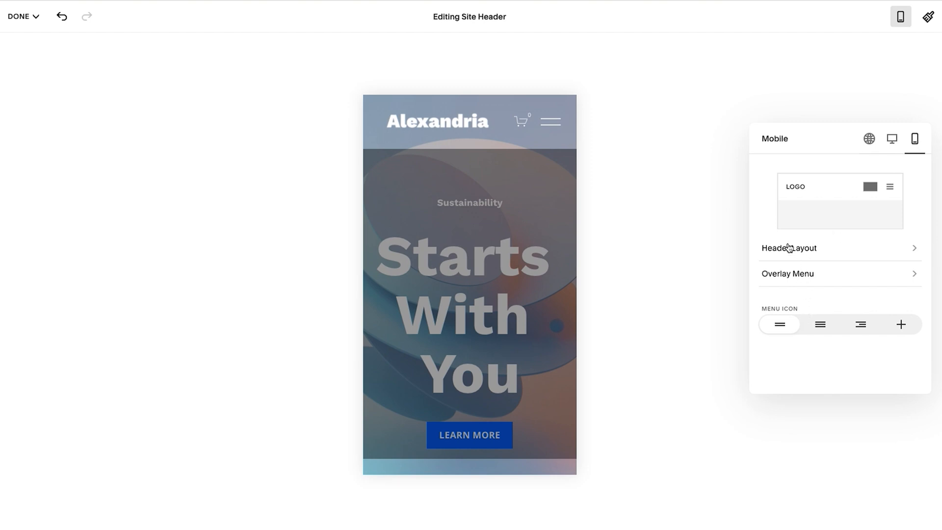
click(831, 243)
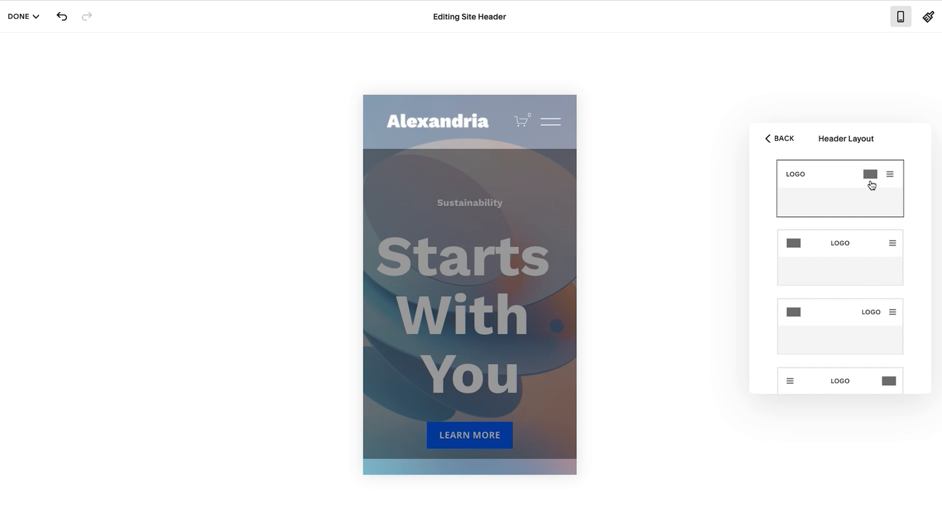
click(844, 259)
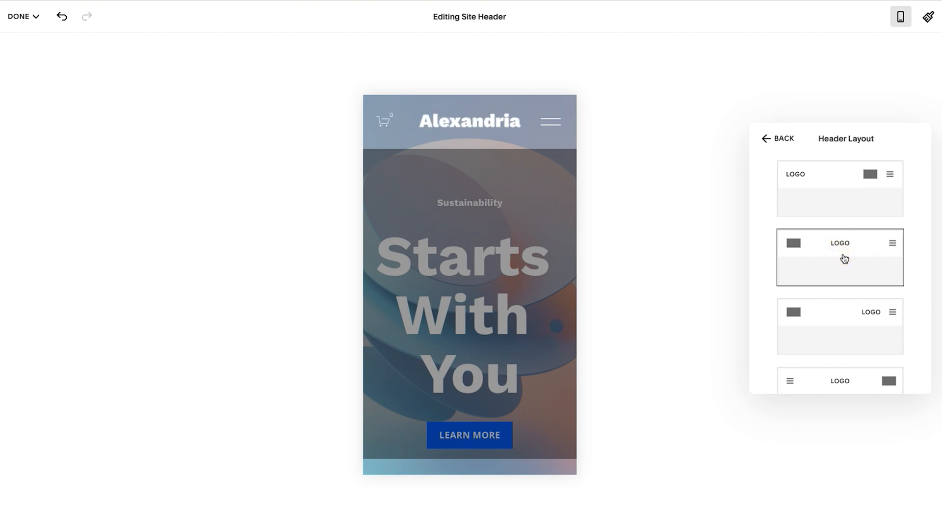
click(840, 325)
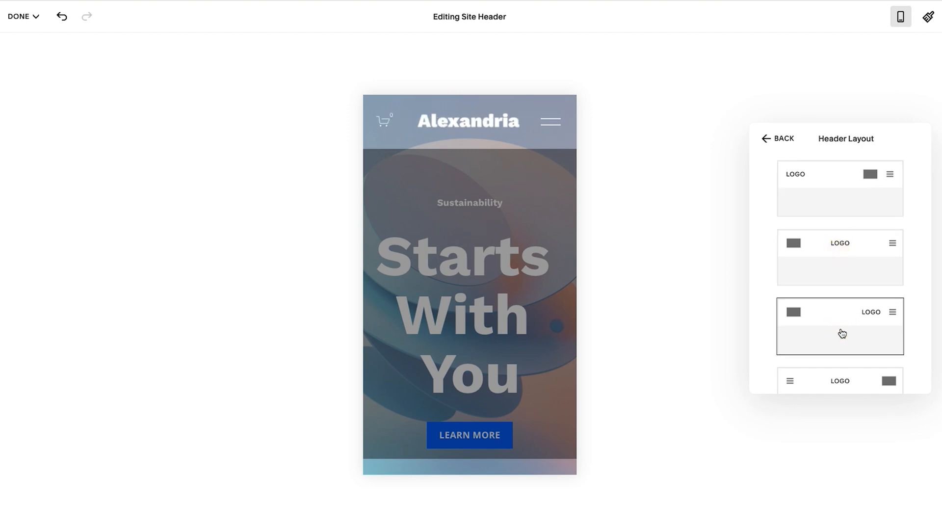
scroll(843, 333, down, 2)
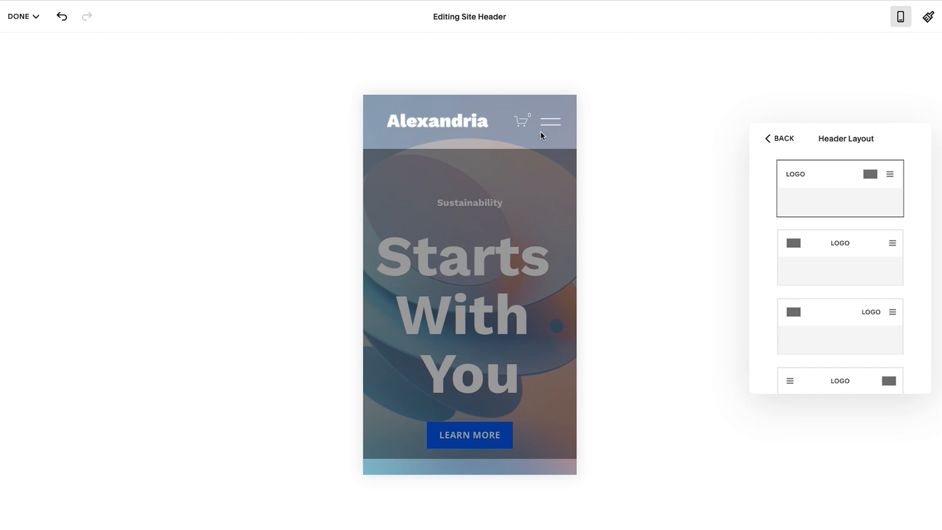
scroll(793, 227, down, 2)
scroll(832, 273, up, 1)
scroll(805, 187, up, 2)
click(784, 138)
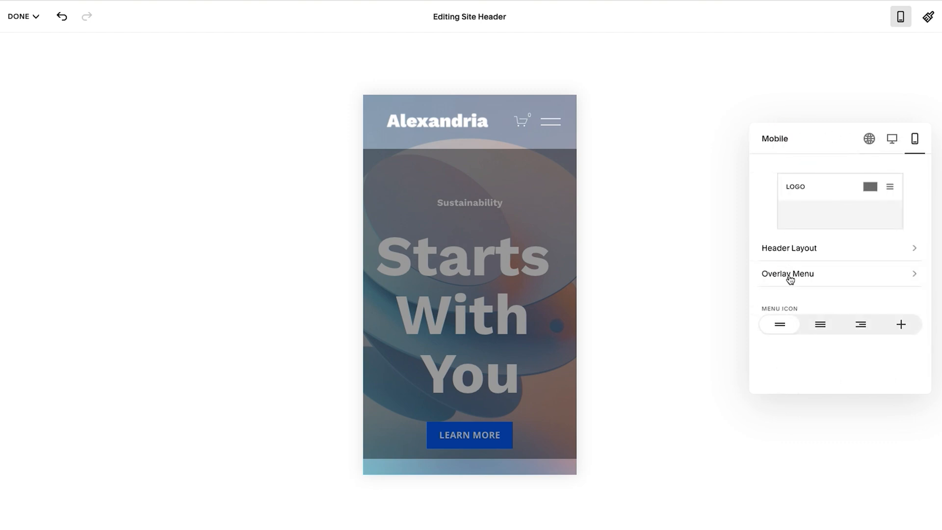
Try left and right alignment for the mobile overlay menu and return it to centered.
click(790, 279)
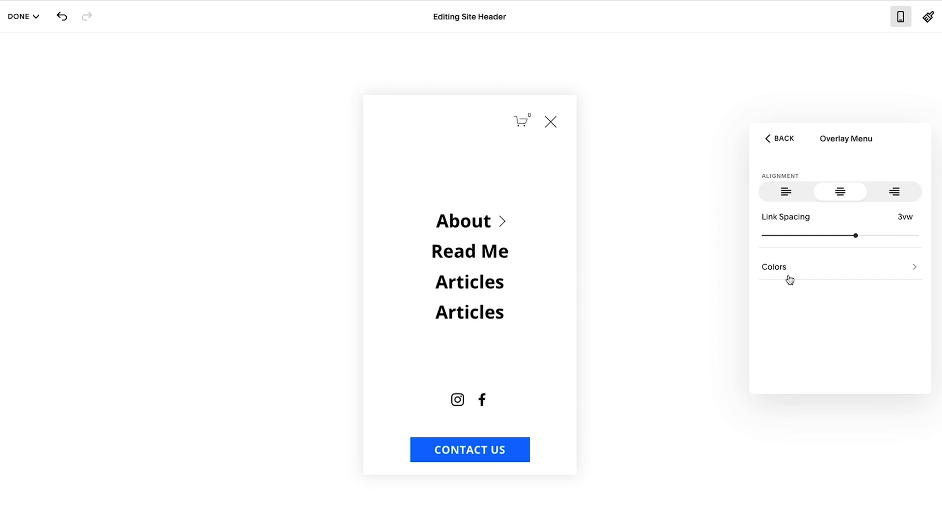
click(785, 194)
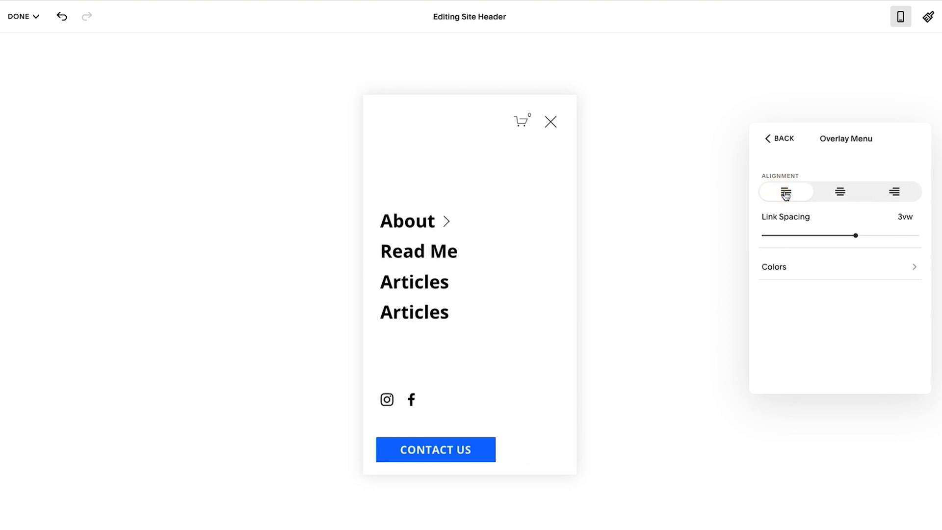
click(836, 192)
click(895, 194)
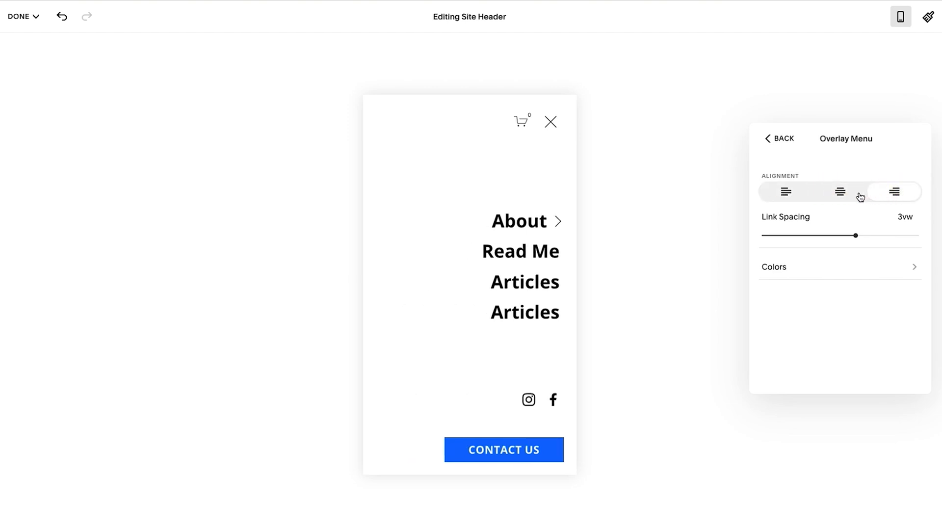
click(839, 195)
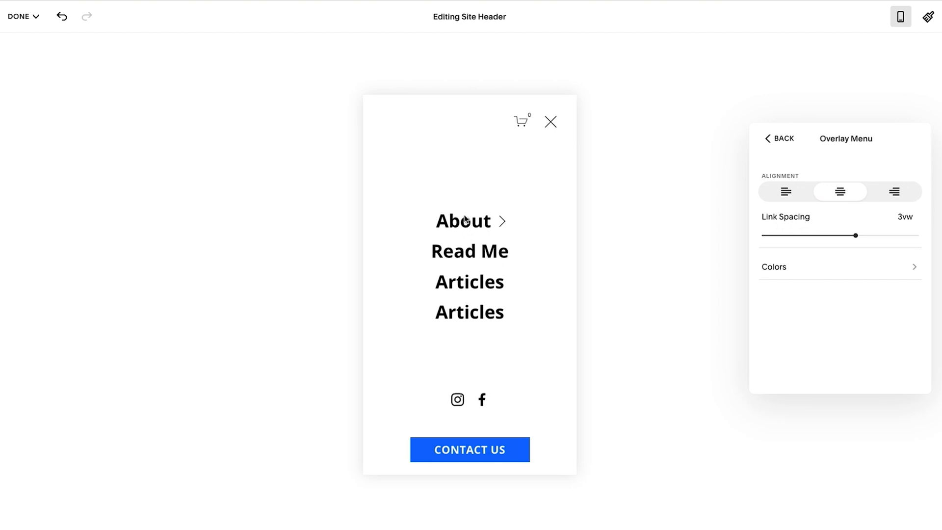
Try wider and tighter link spacing in the mobile overlay menu and set it to 3.5vw.
drag(856, 235, 901, 236)
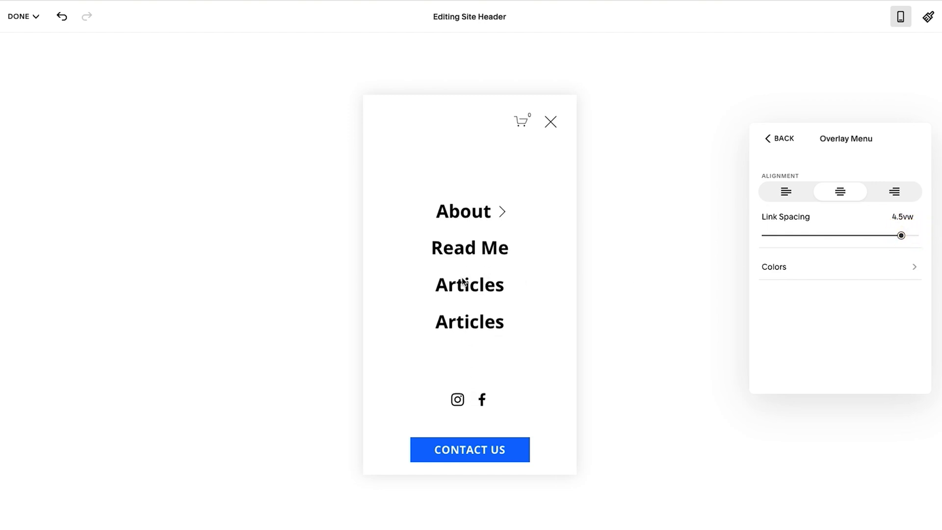
click(844, 235)
drag(845, 235, 871, 235)
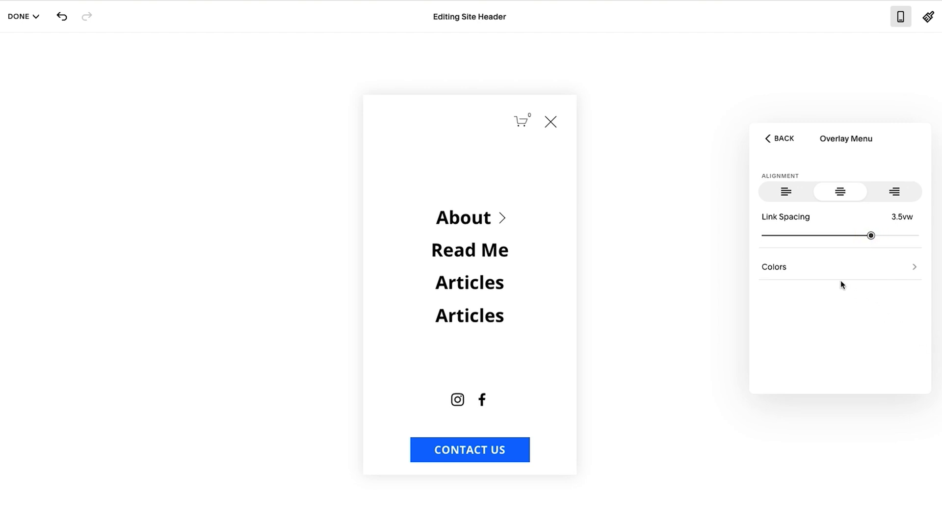
Apply the Bright 2 color theme to the mobile overlay menu and return to the main mobile header settings.
click(781, 270)
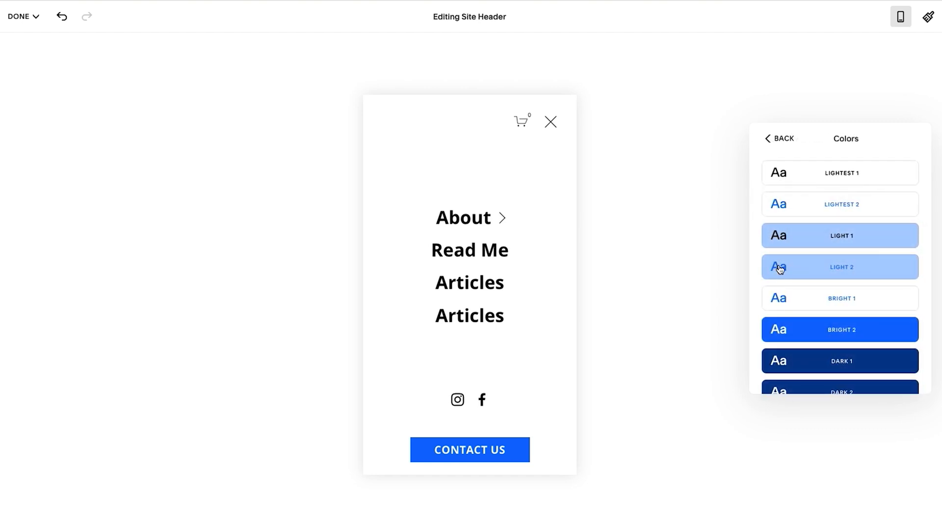
scroll(824, 225, down, 3)
scroll(823, 224, up, 3)
scroll(823, 225, down, 3)
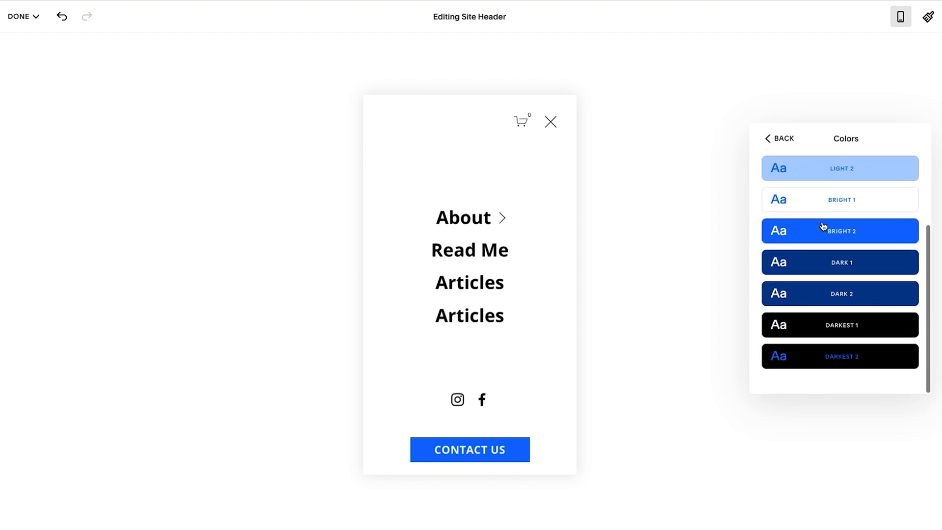
click(874, 231)
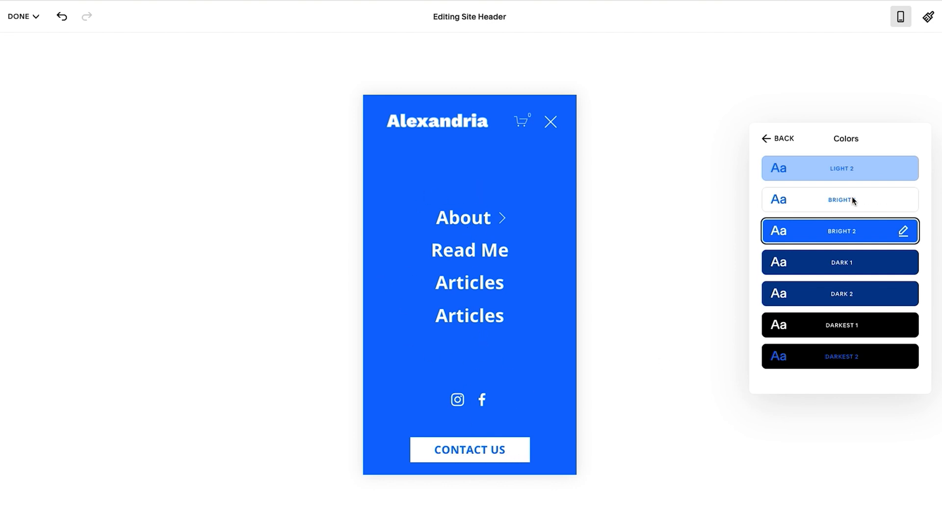
scroll(853, 200, up, 2)
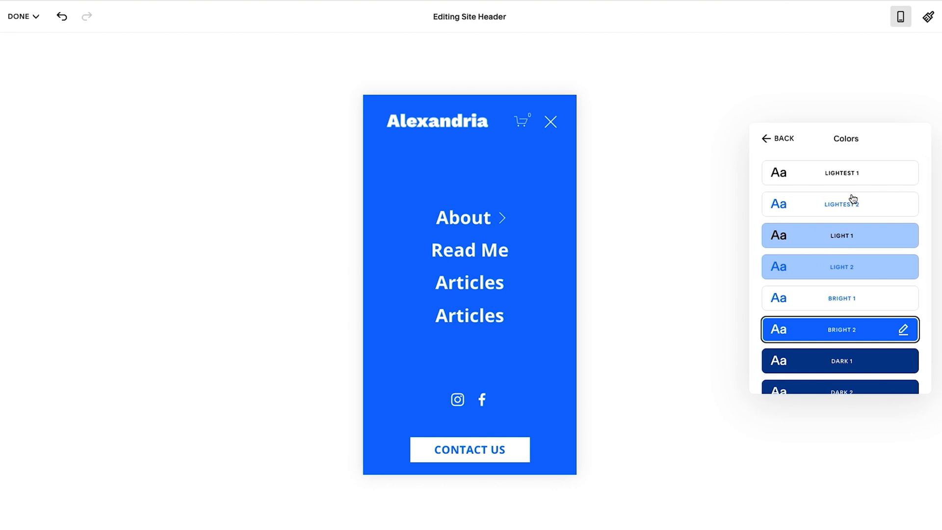
click(776, 138)
click(778, 140)
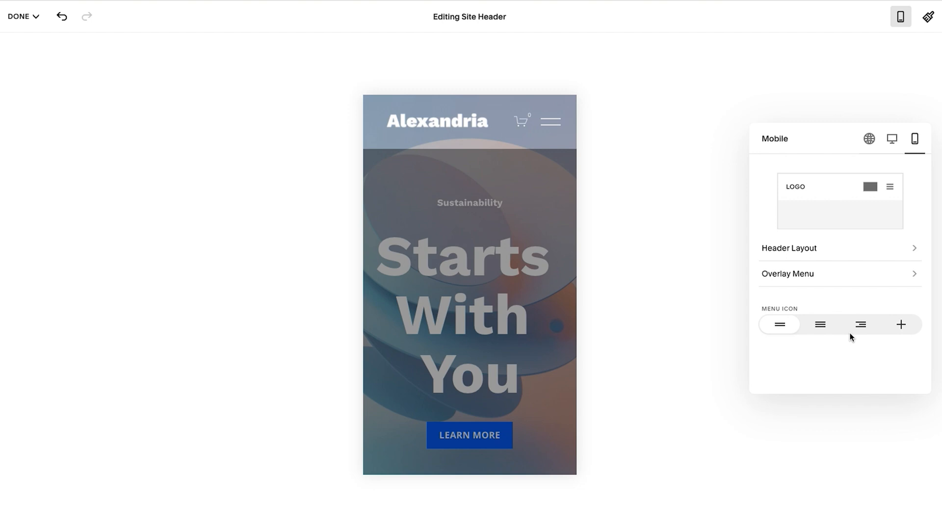
Try the different mobile menu icons, including the plus and two-line versions, and choose the three-line icon.
click(821, 326)
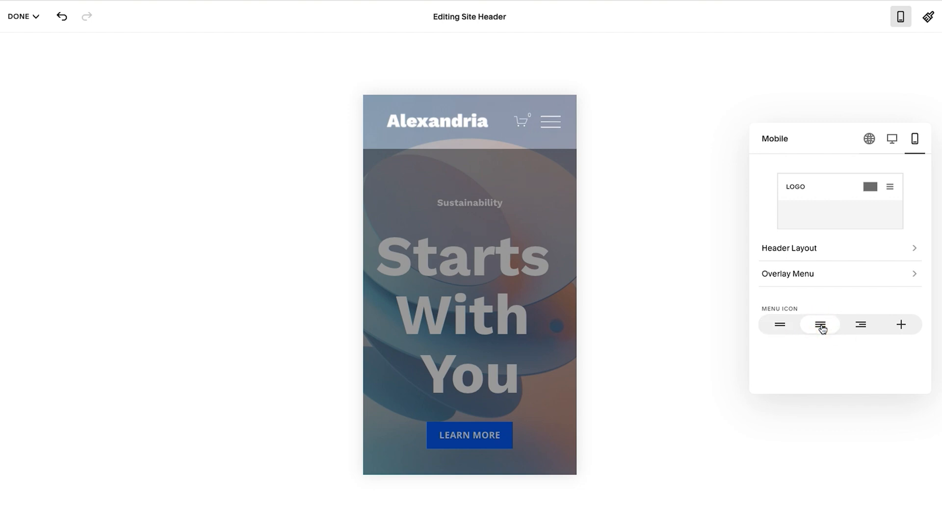
click(859, 331)
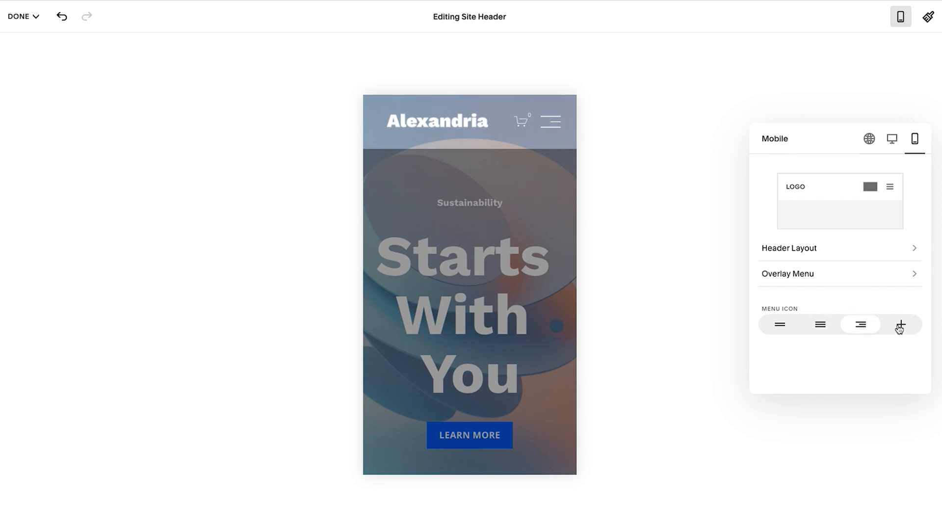
click(900, 327)
click(778, 327)
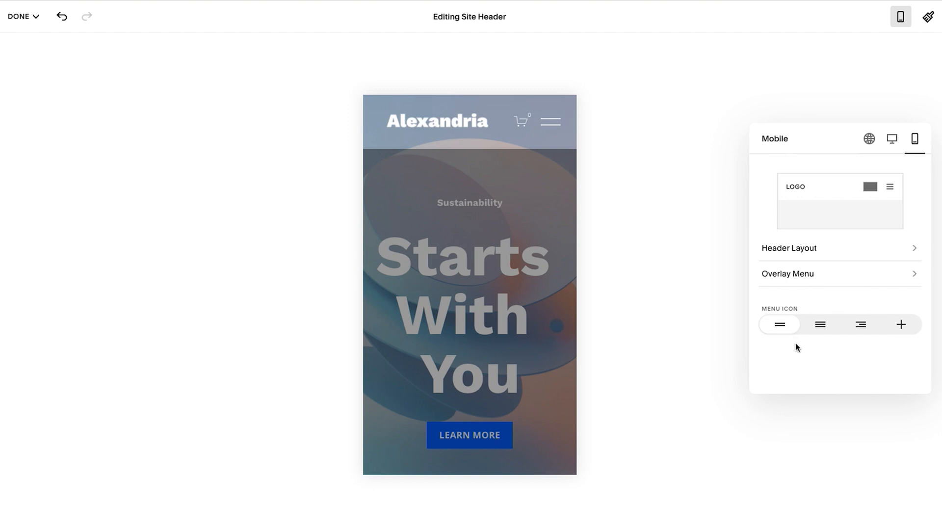
click(903, 330)
click(821, 328)
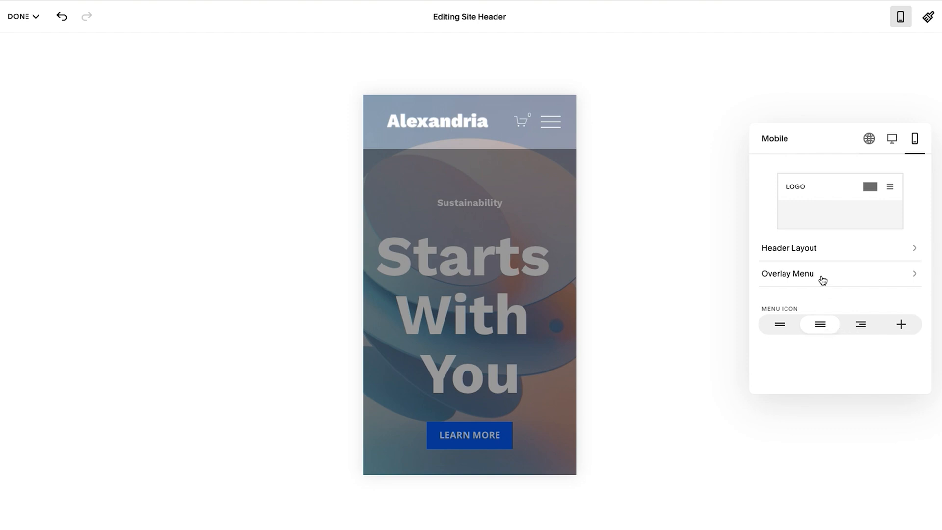
Leave header editing and review the fixed header along the home page, down to the footer and back up.
click(870, 140)
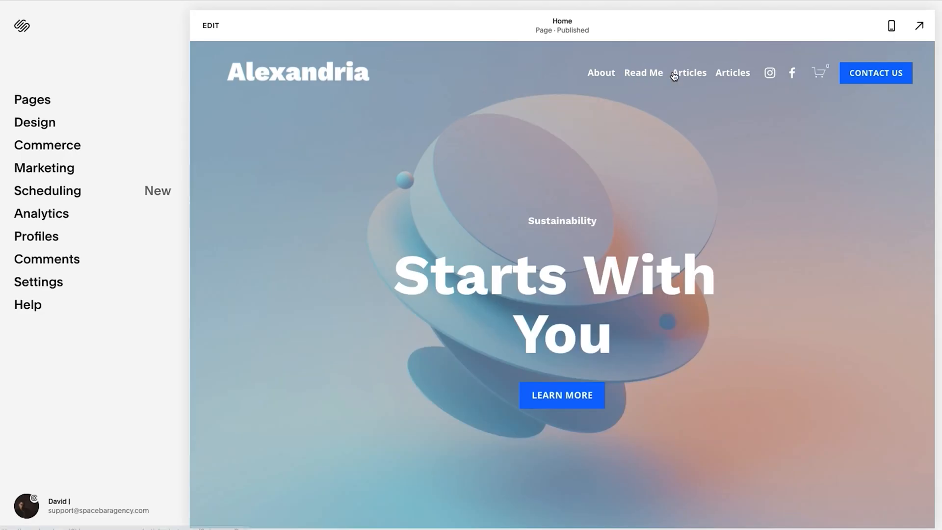
scroll(528, 164, down, 20)
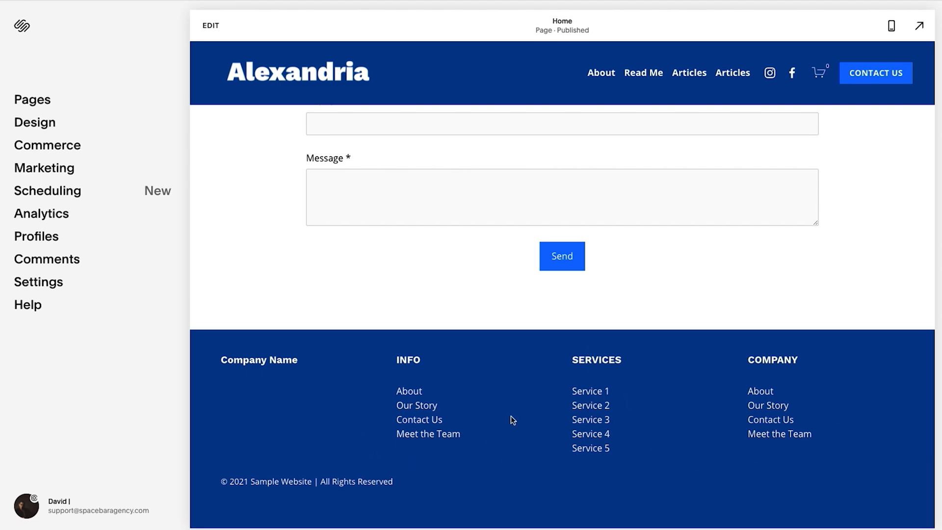
scroll(413, 415, up, 20)
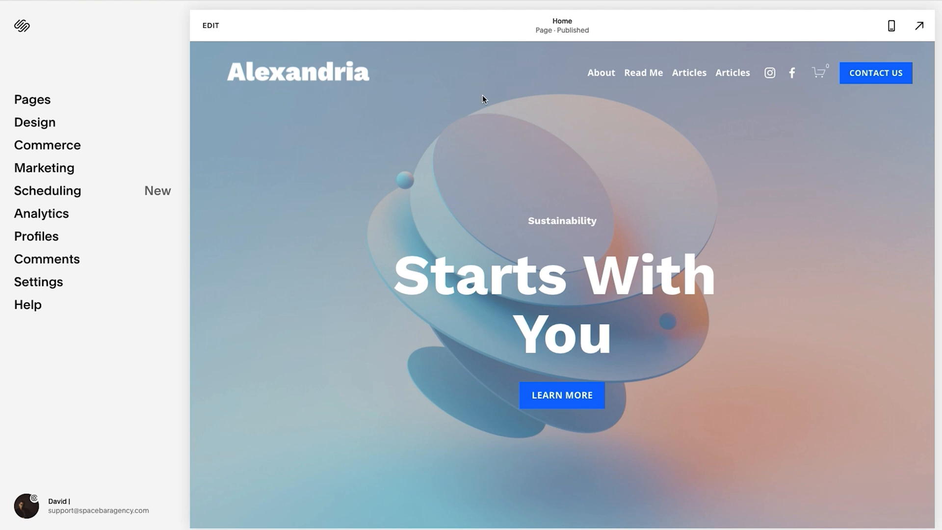
View the Site Styles options in the design settings and return to the main site dashboard.
click(36, 121)
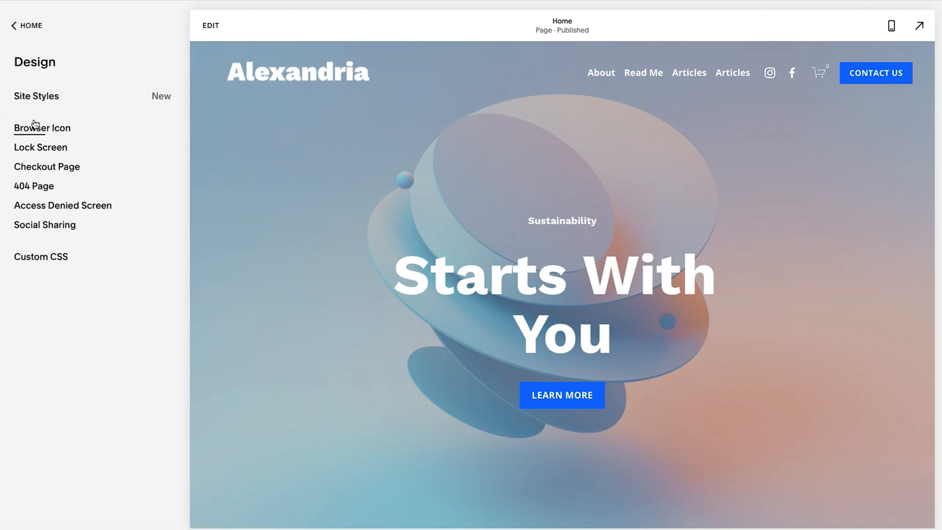
click(39, 98)
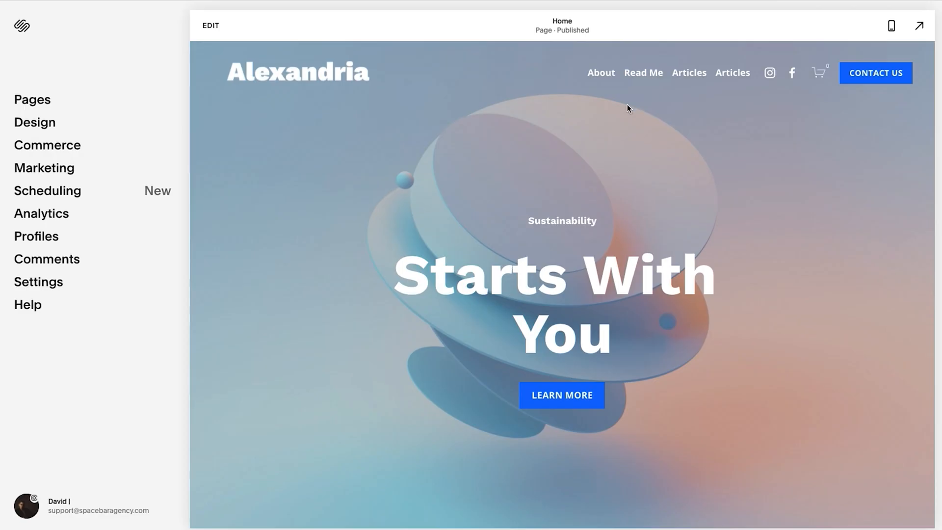
mouse_move(598, 83)
Open the list of the site's pages and main navigation items.
click(37, 101)
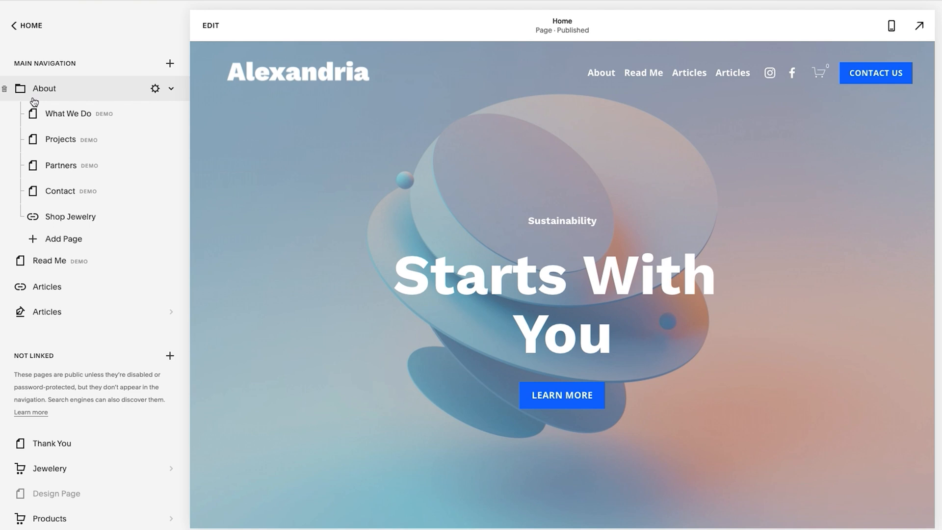